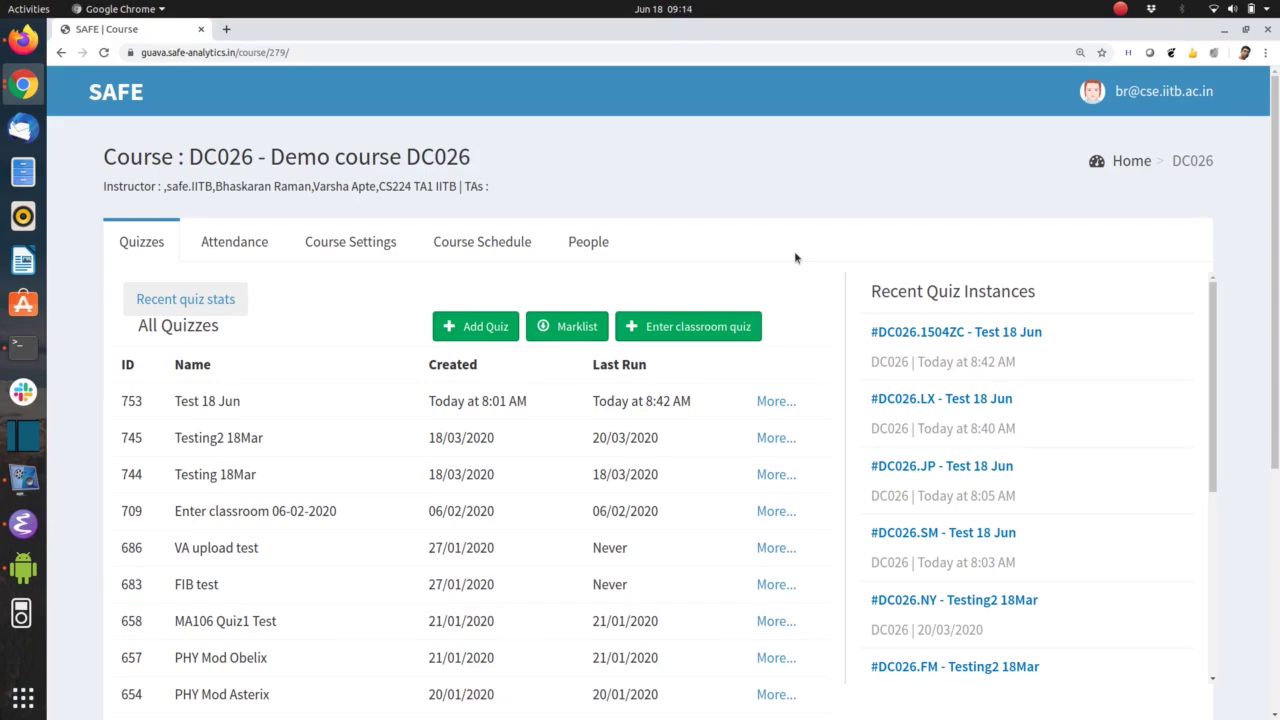
# Open the Test 18 Jun quiz and scroll through its questions
pyautogui.click(205, 400)
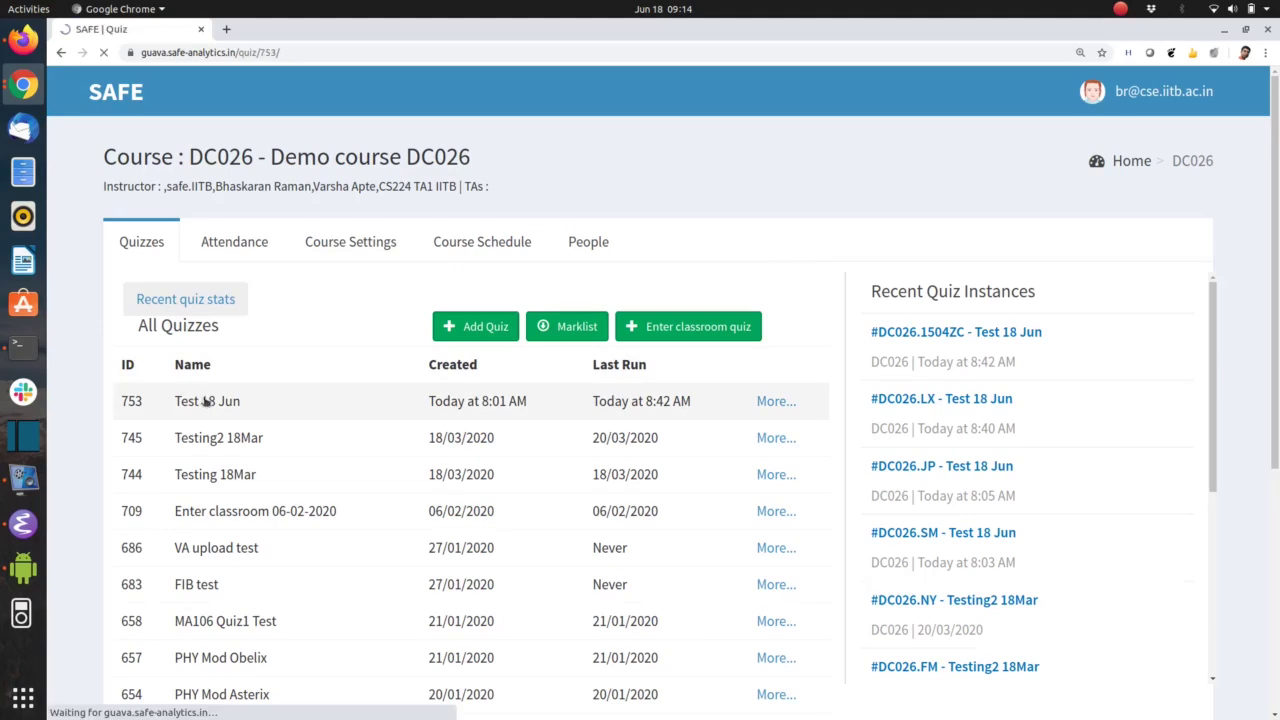
pyautogui.scroll(-2, 393, 386)
pyautogui.scroll(-20, 393, 386)
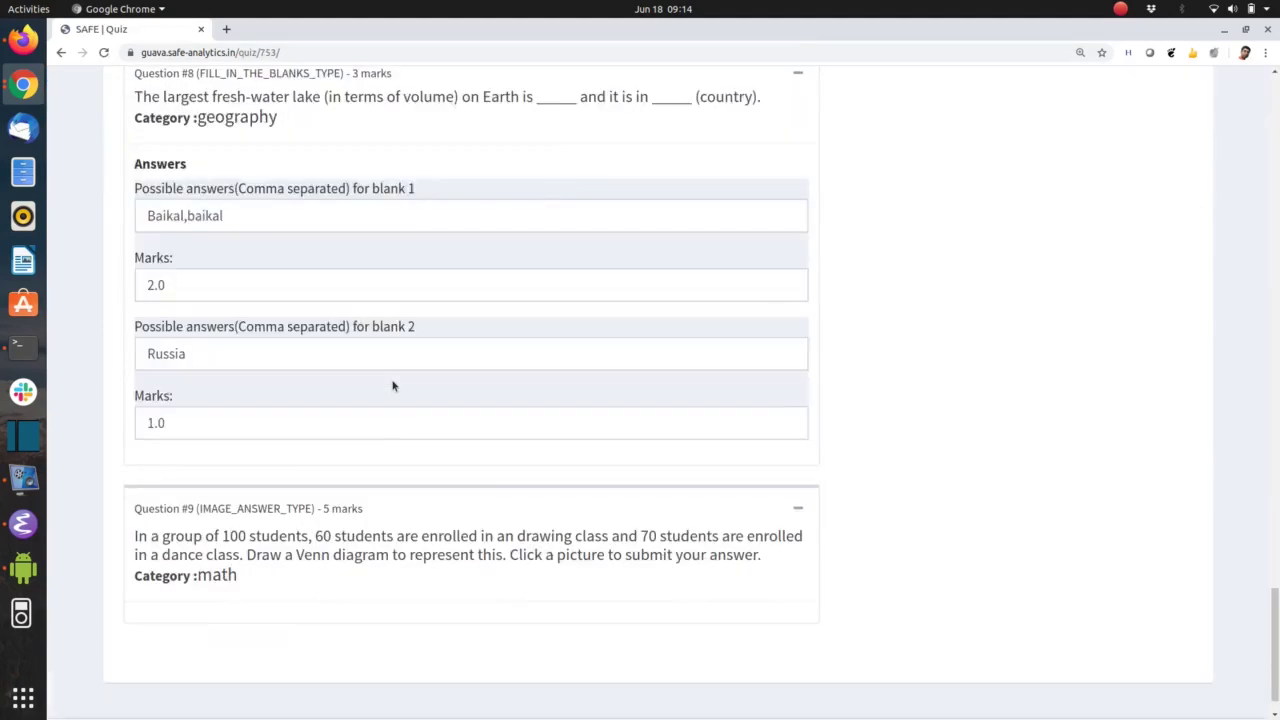
pyautogui.scroll(20, 456, 431)
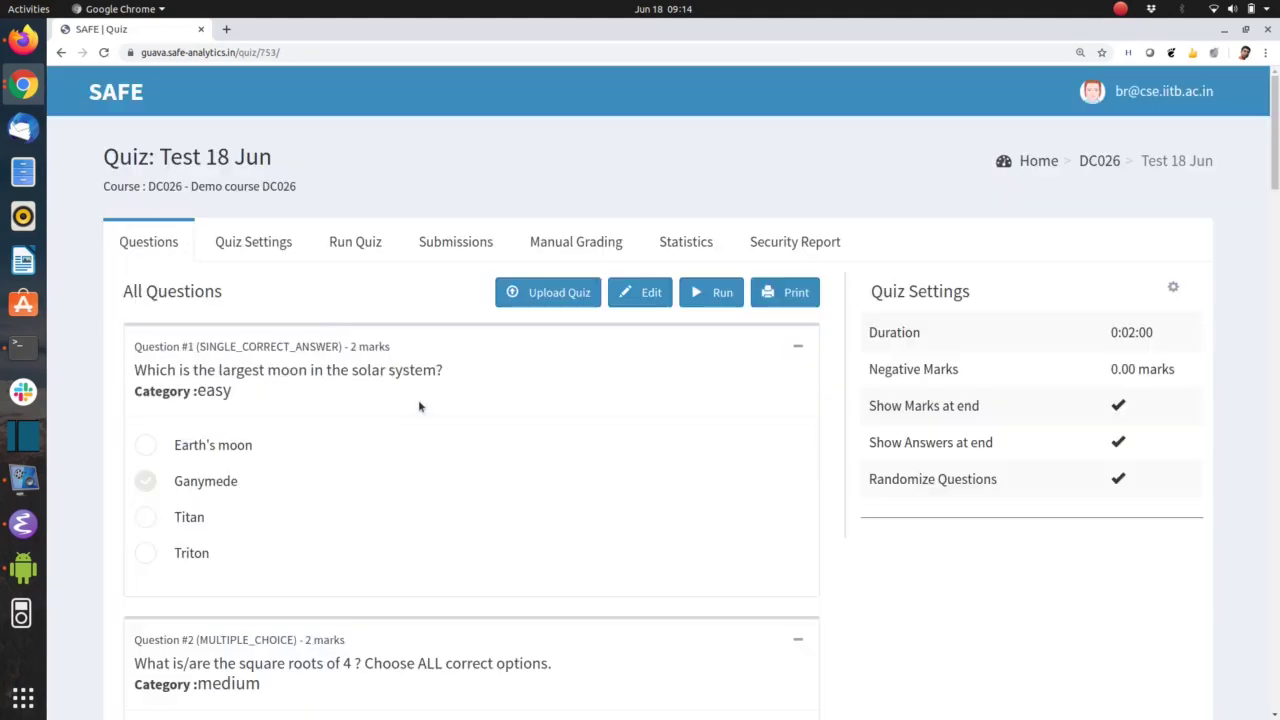
# Go to Test 18 Jun's Quiz Settings and start a Clone Quiz into course DC026
pyautogui.click(280, 248)
pyautogui.scroll(-5, 390, 355)
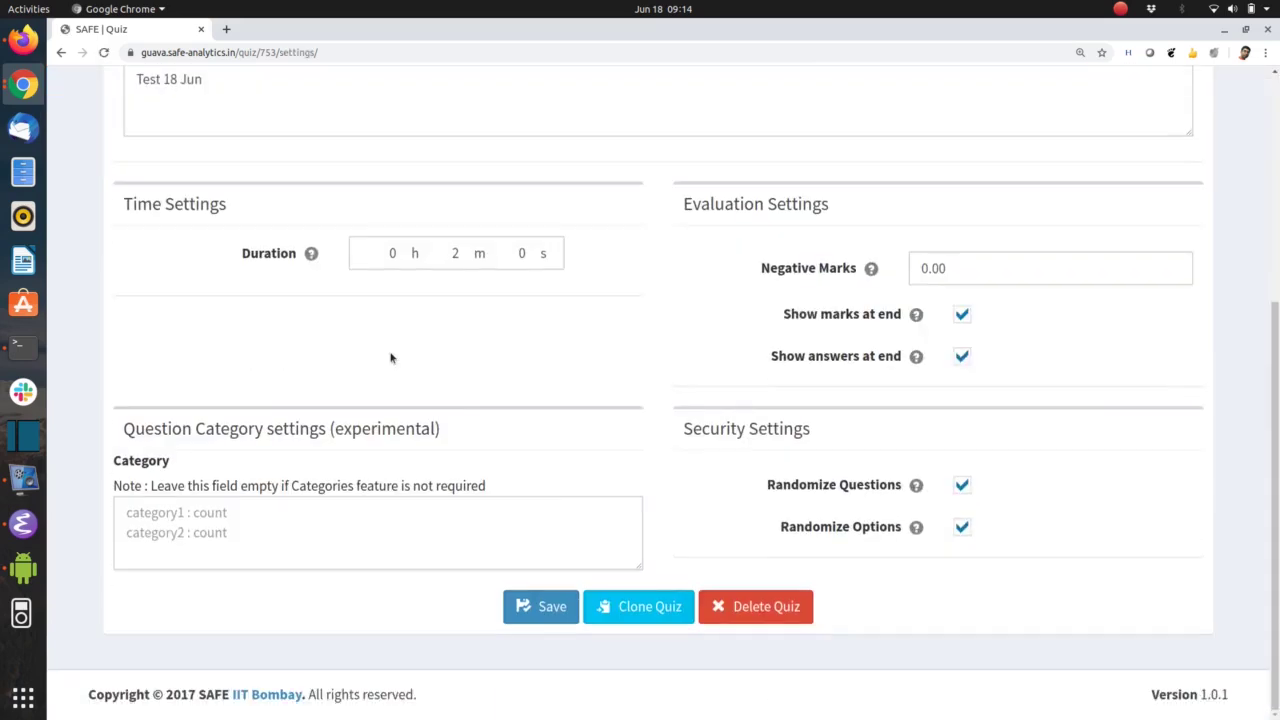
pyautogui.click(636, 609)
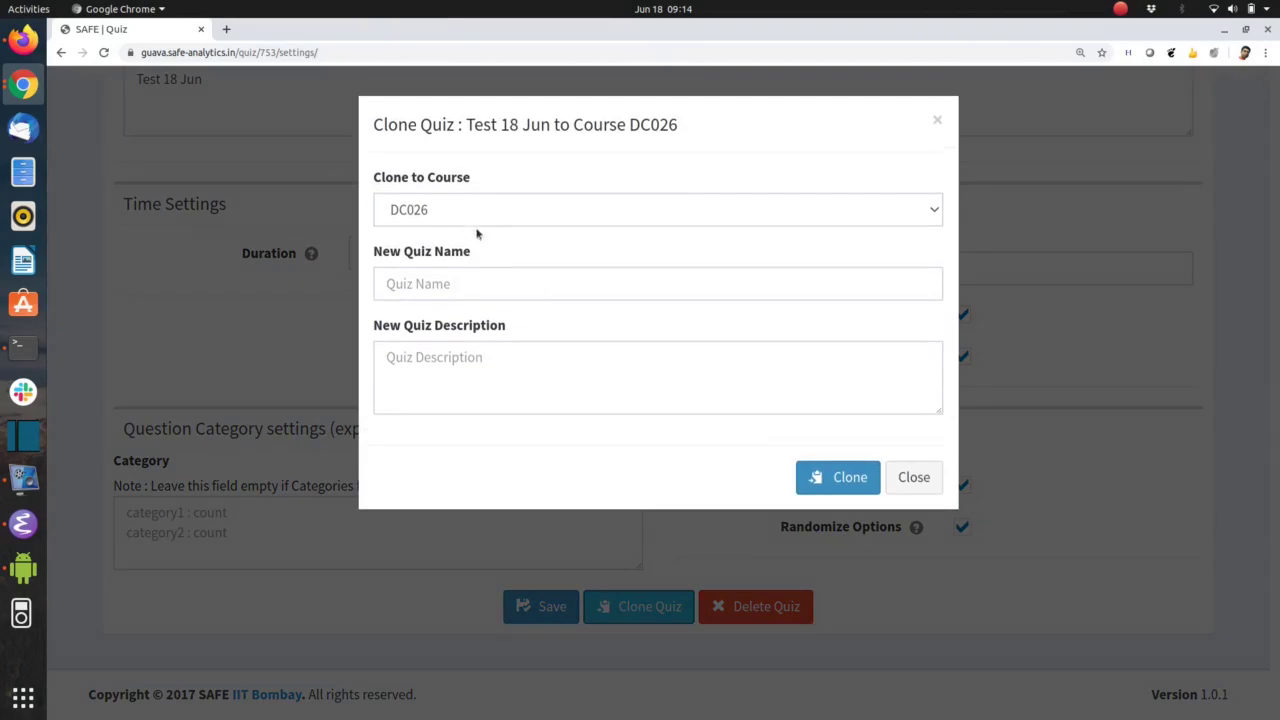
# Clone Test 18 Jun into DC026 as 'Demo 18Jun' with description 'Demo 18Jun'
pyautogui.click(437, 283)
pyautogui.write('Demo 18Jun')
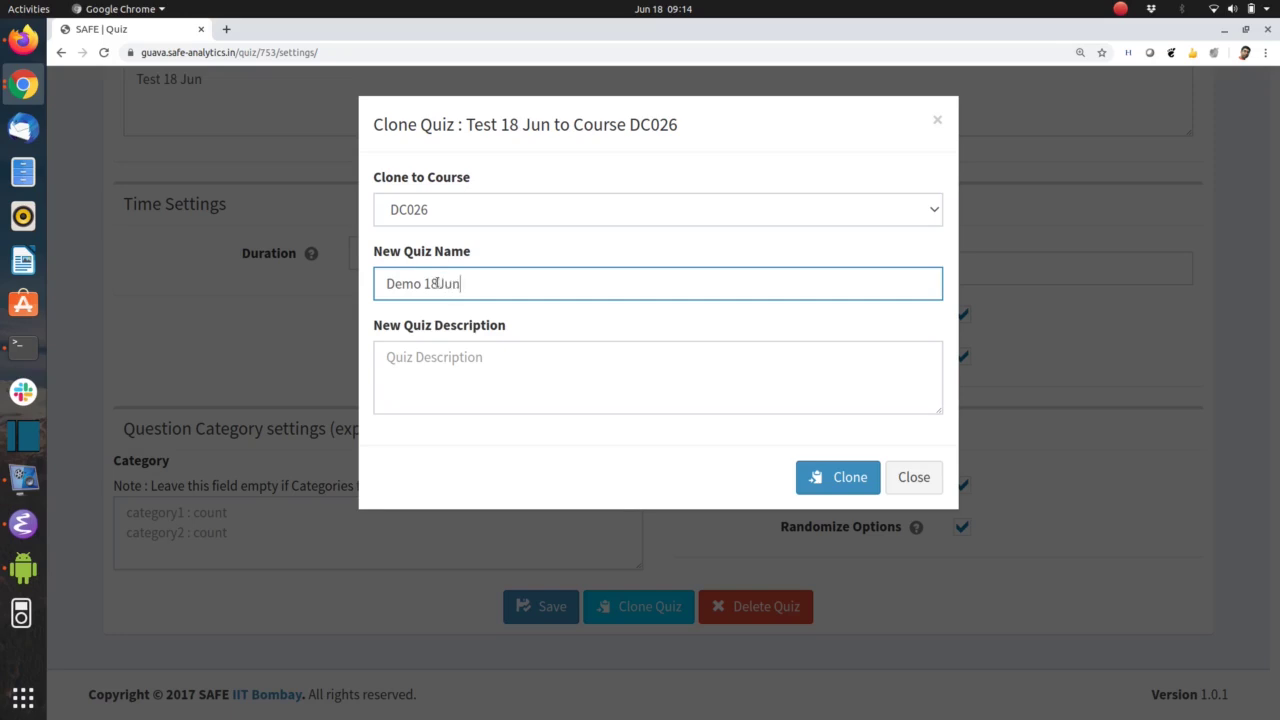
pyautogui.hotkey('ctrl', 'a')
pyautogui.hotkey('ctrl', 'c')
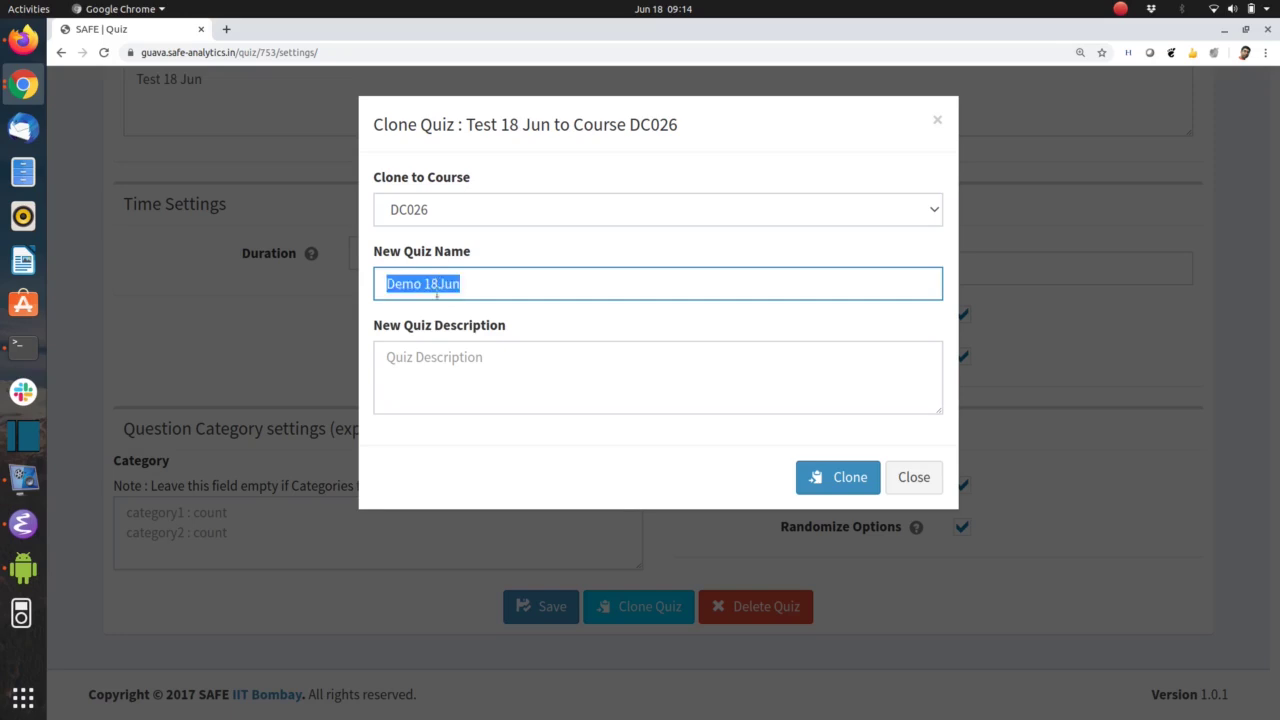
pyautogui.click(434, 363)
pyautogui.hotkey('ctrl', 'v')
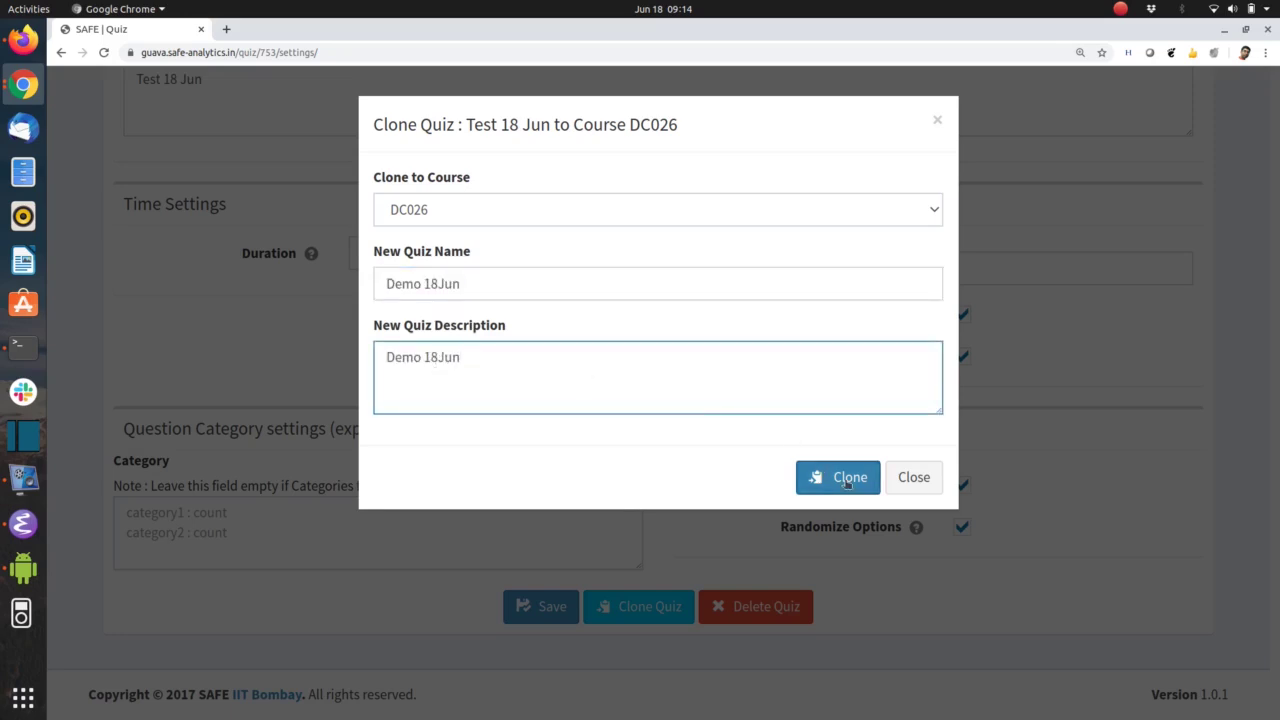
pyautogui.click(847, 480)
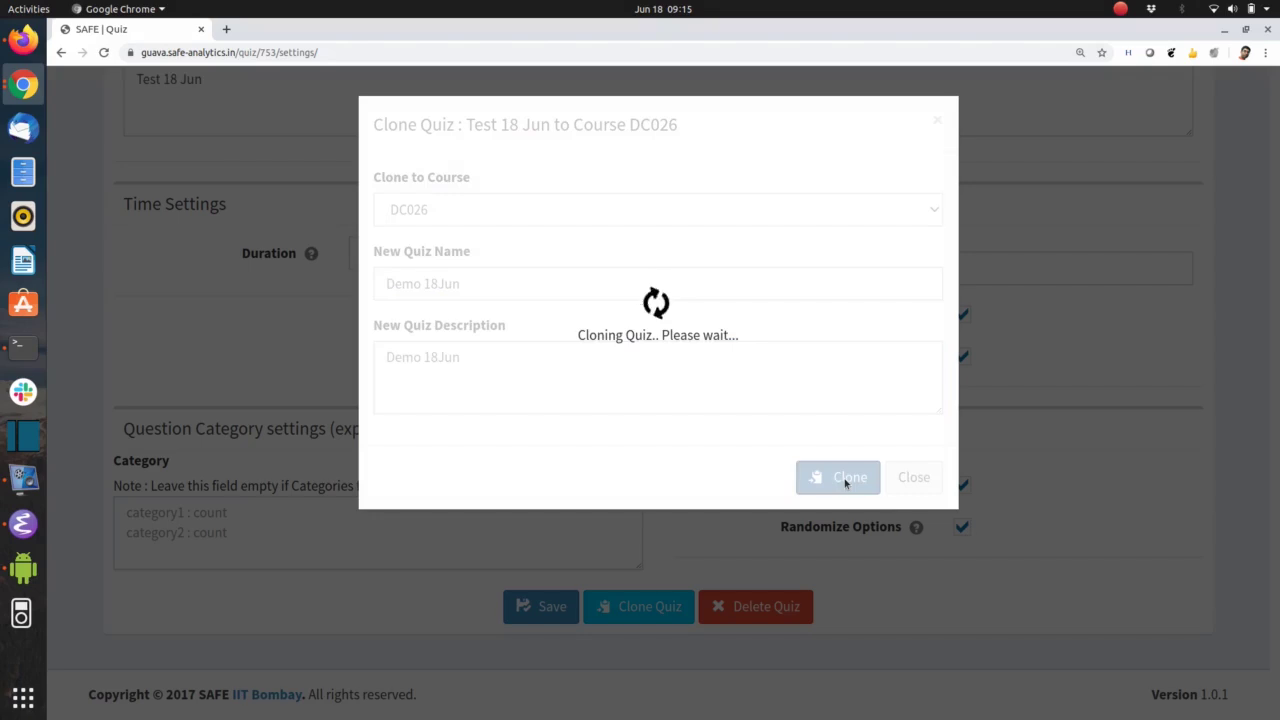
pyautogui.click(920, 584)
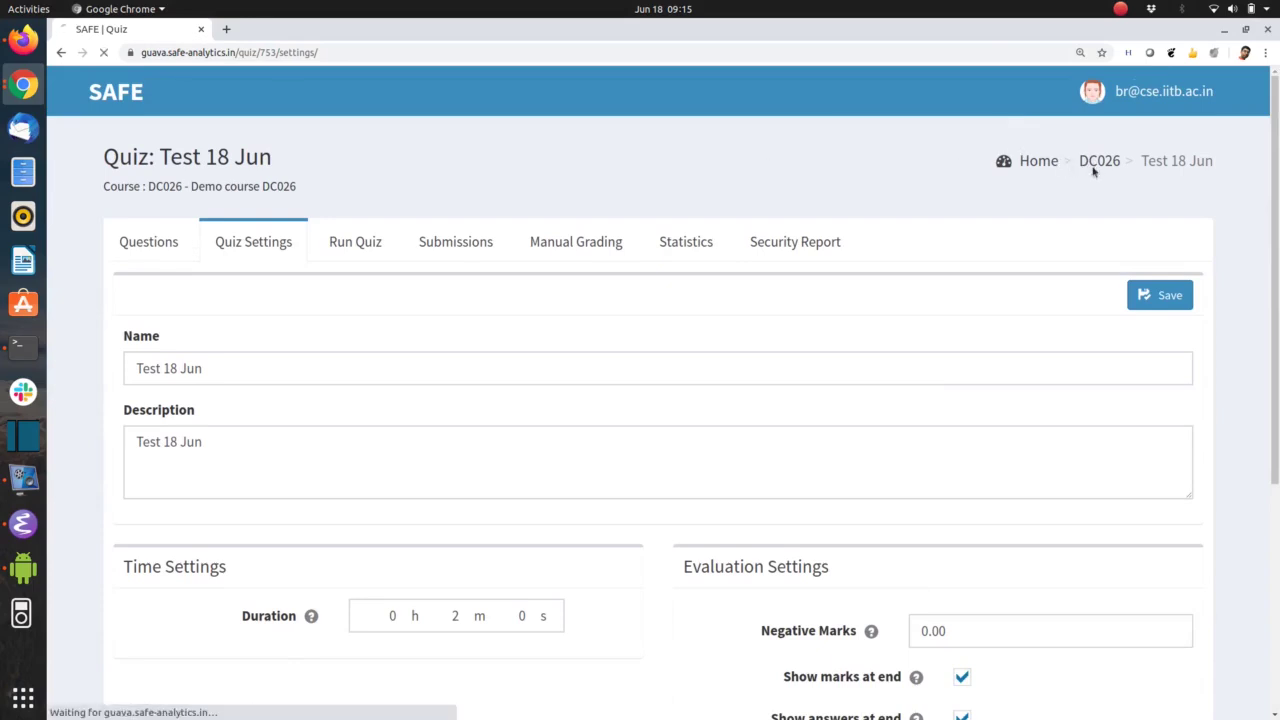
# Open the Demo 18Jun quiz settings from the DC026 course page
pyautogui.click(1092, 168)
pyautogui.click(240, 402)
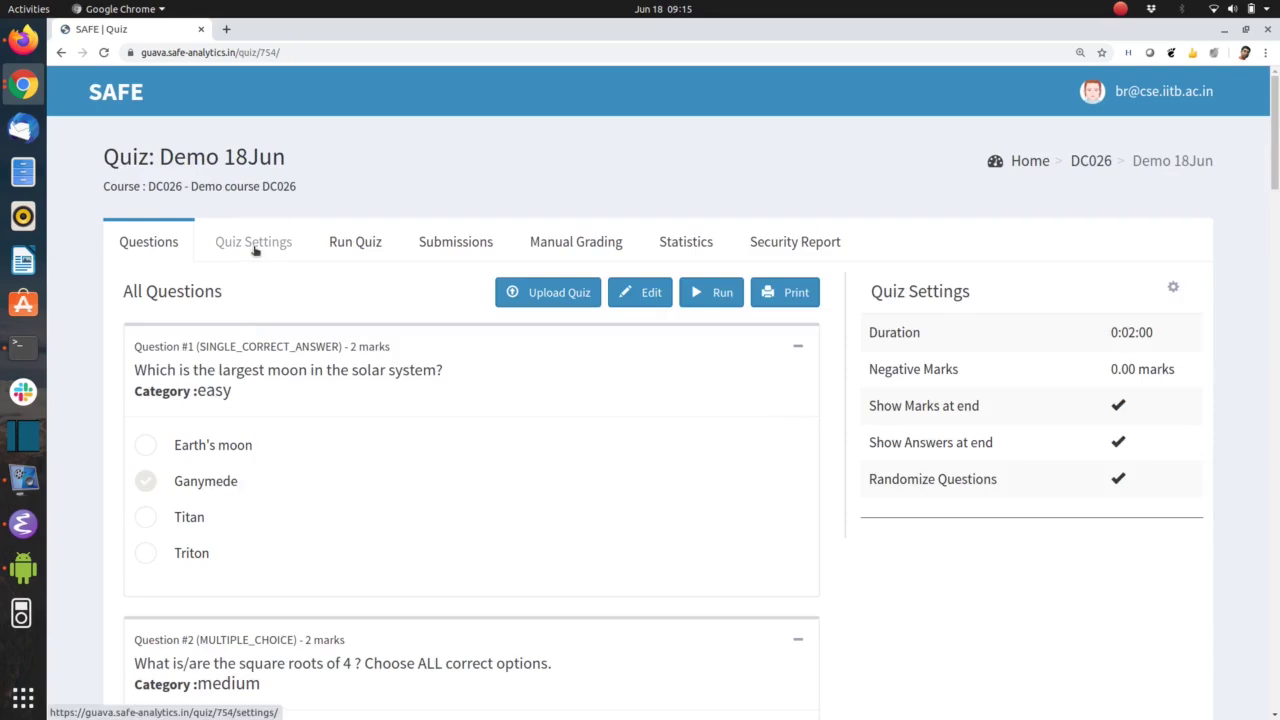
pyautogui.click(255, 250)
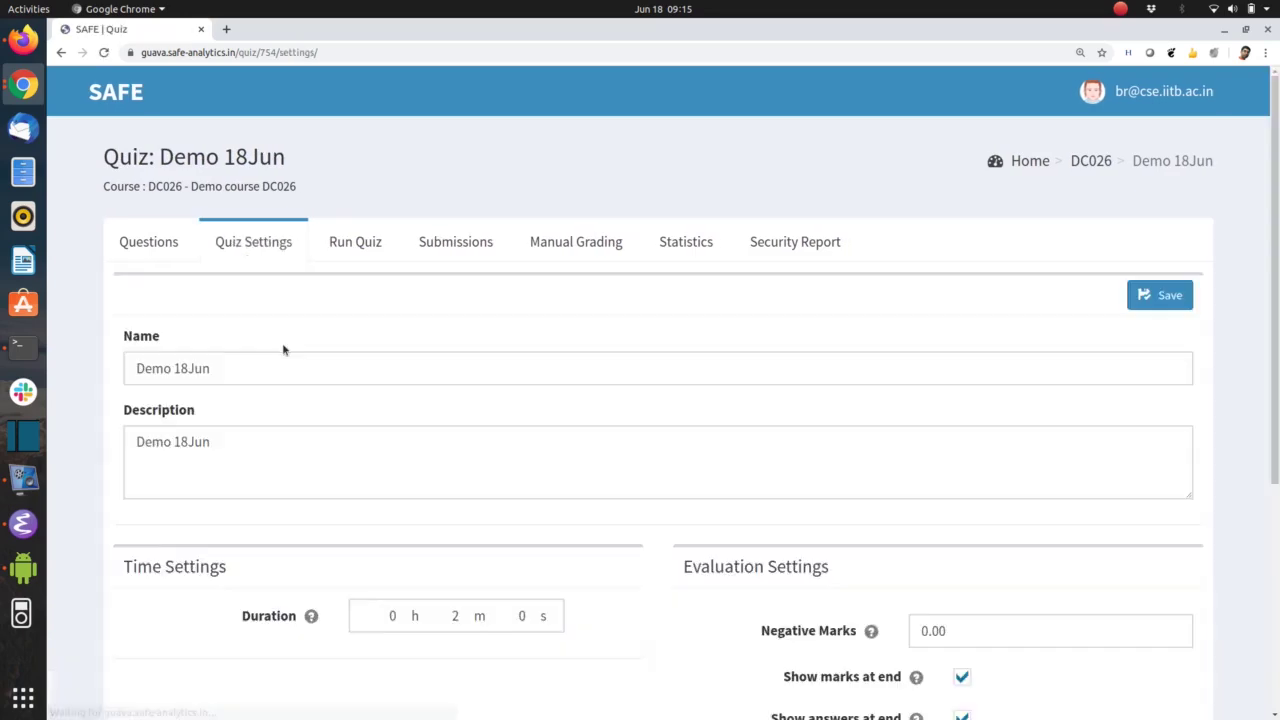
pyautogui.scroll(-1, 283, 346)
# Raise Demo 18Jun's duration from 2 to 3 minutes and save the settings
pyautogui.click(448, 565)
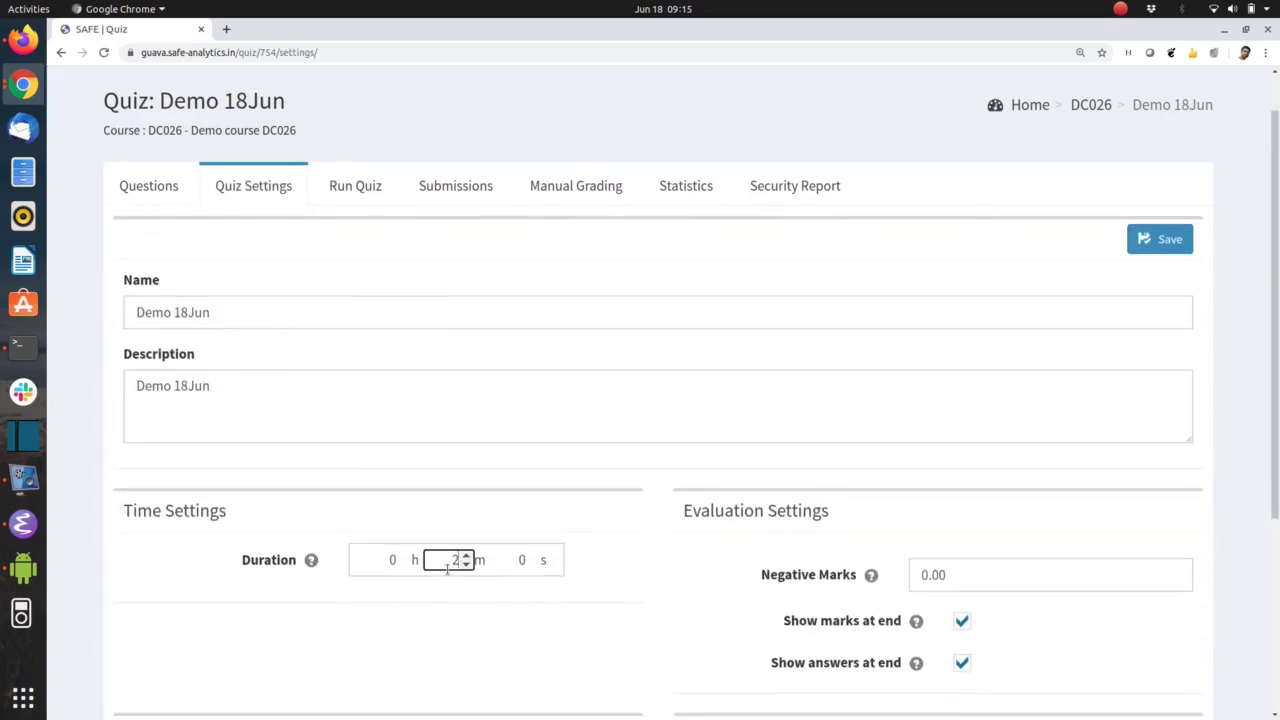
pyautogui.press('Up')
pyautogui.click(1170, 243)
pyautogui.scroll(-5, 806, 457)
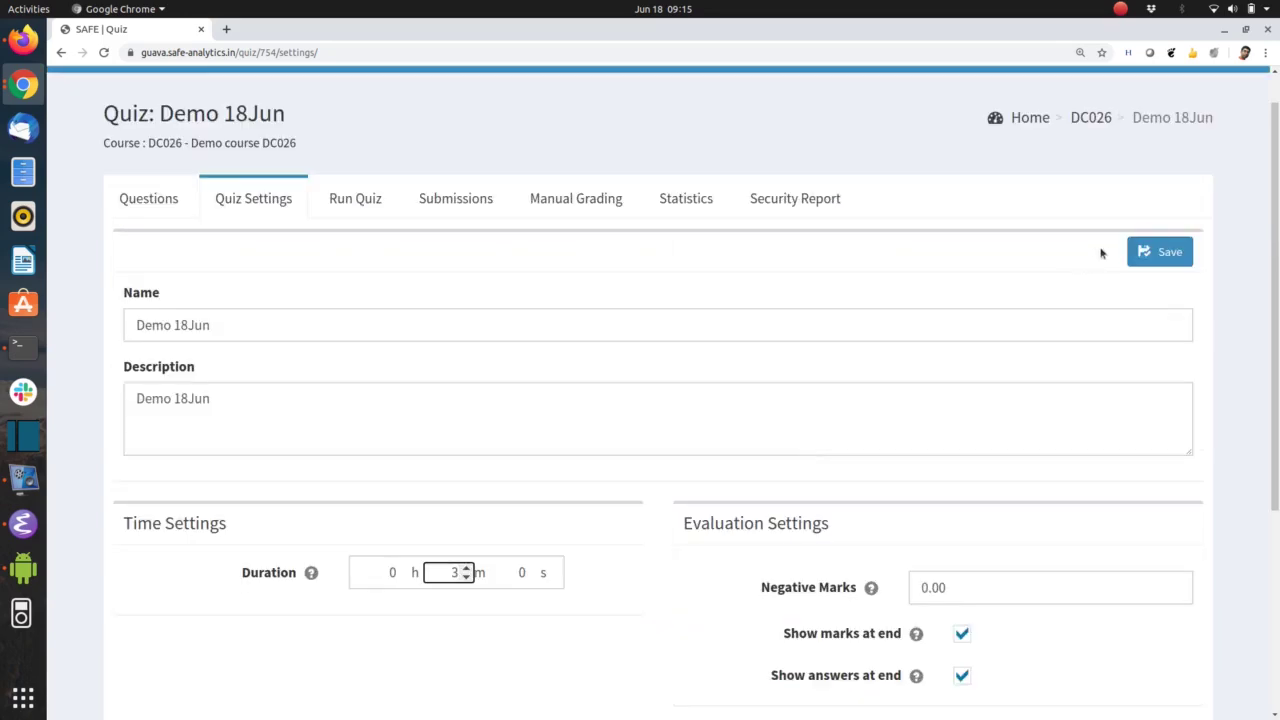
pyautogui.click(1150, 252)
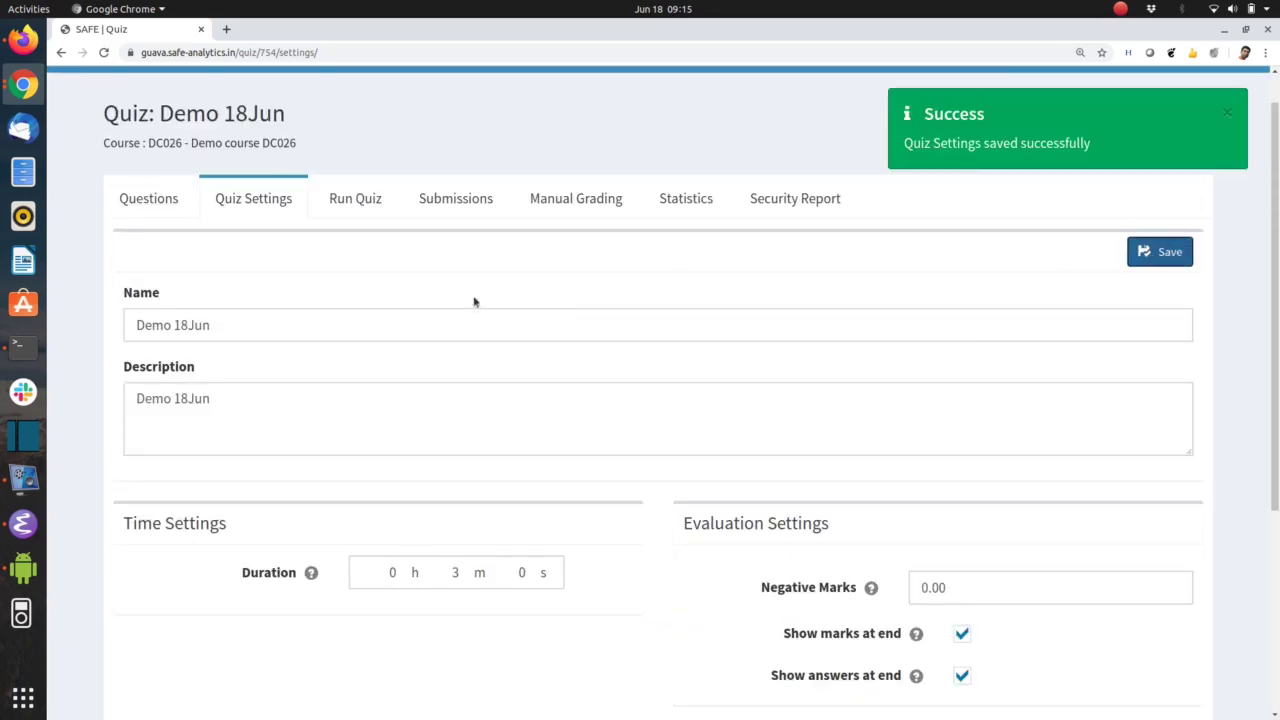
pyautogui.click(362, 204)
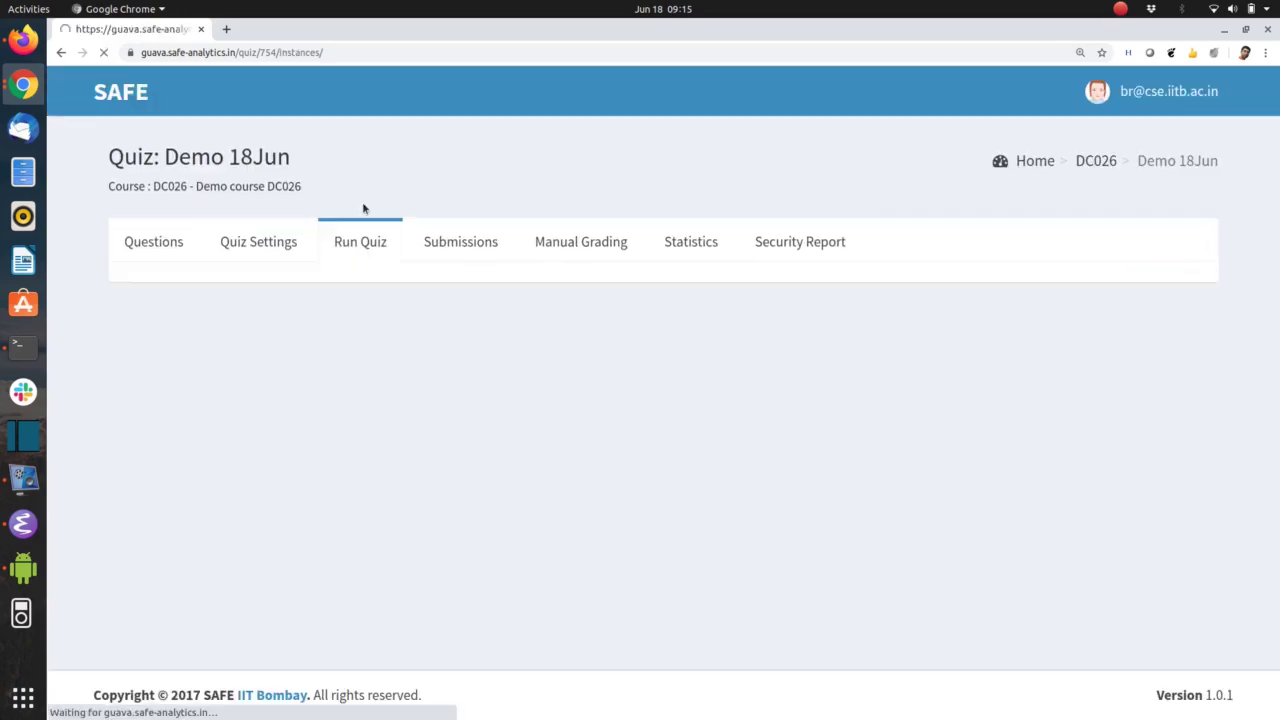
# Publish Demo 18Jun as instance #1 DC026.KS, confirming the prompt
pyautogui.click(480, 290)
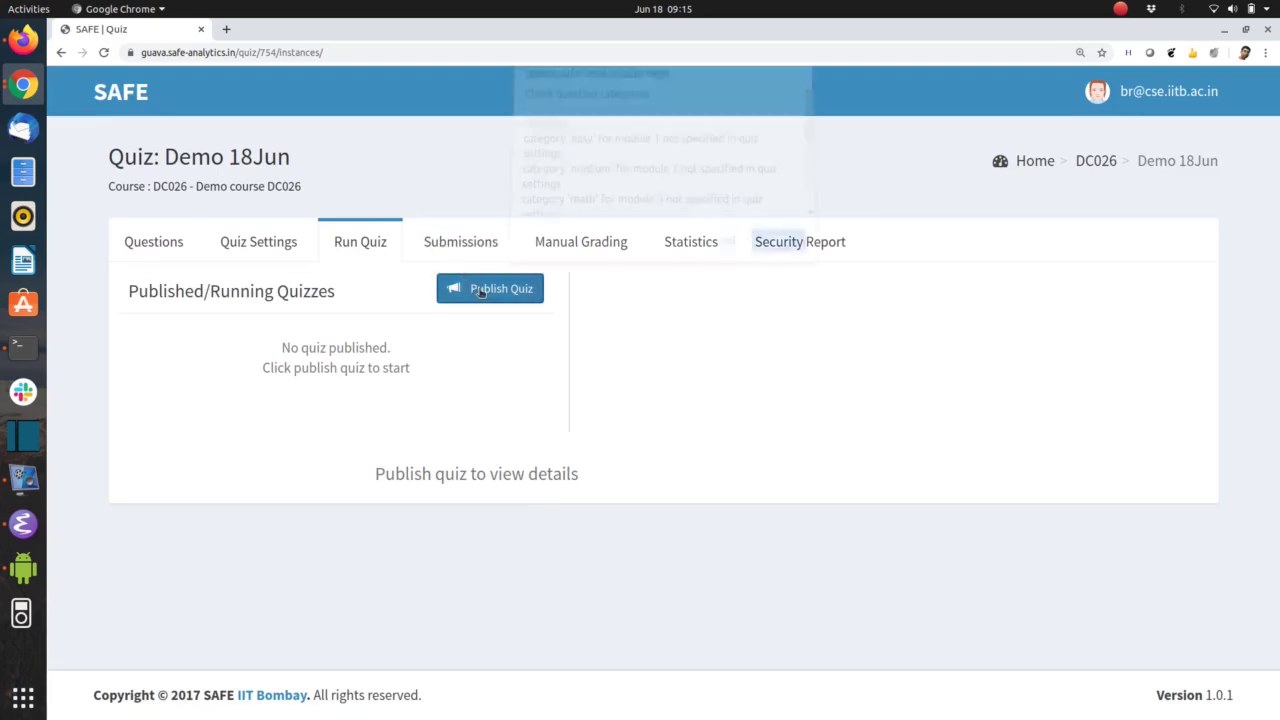
pyautogui.click(777, 245)
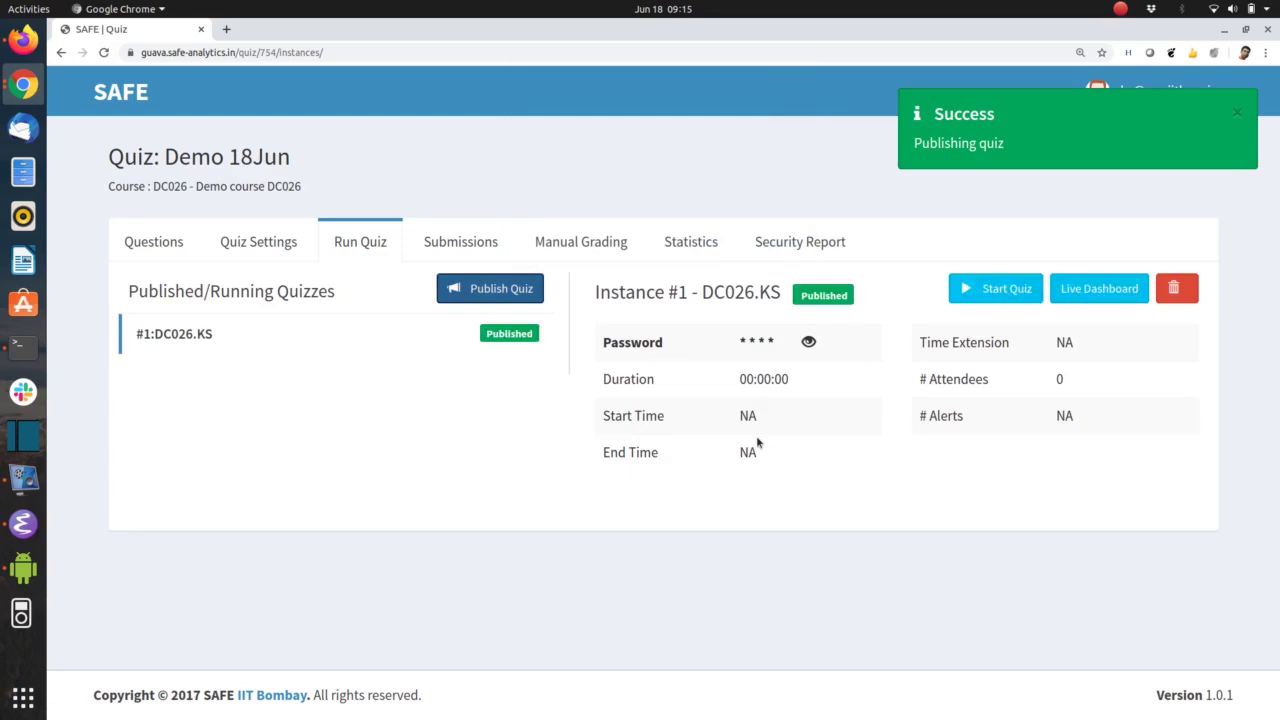
pyautogui.hotkey('alt', 'Tab')
pyautogui.hotkey('alt', 'Tab')
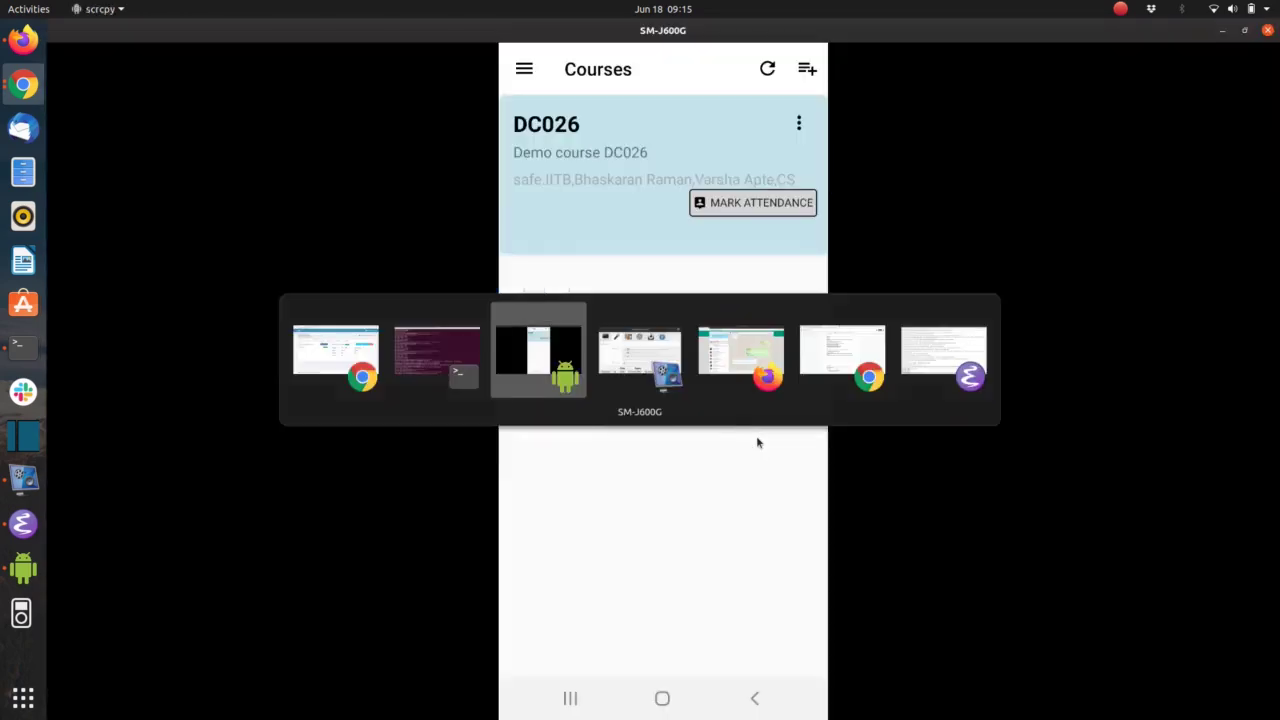
# On the phone app, download quiz DC026.KS from course DC026 and start it
pyautogui.click(627, 184)
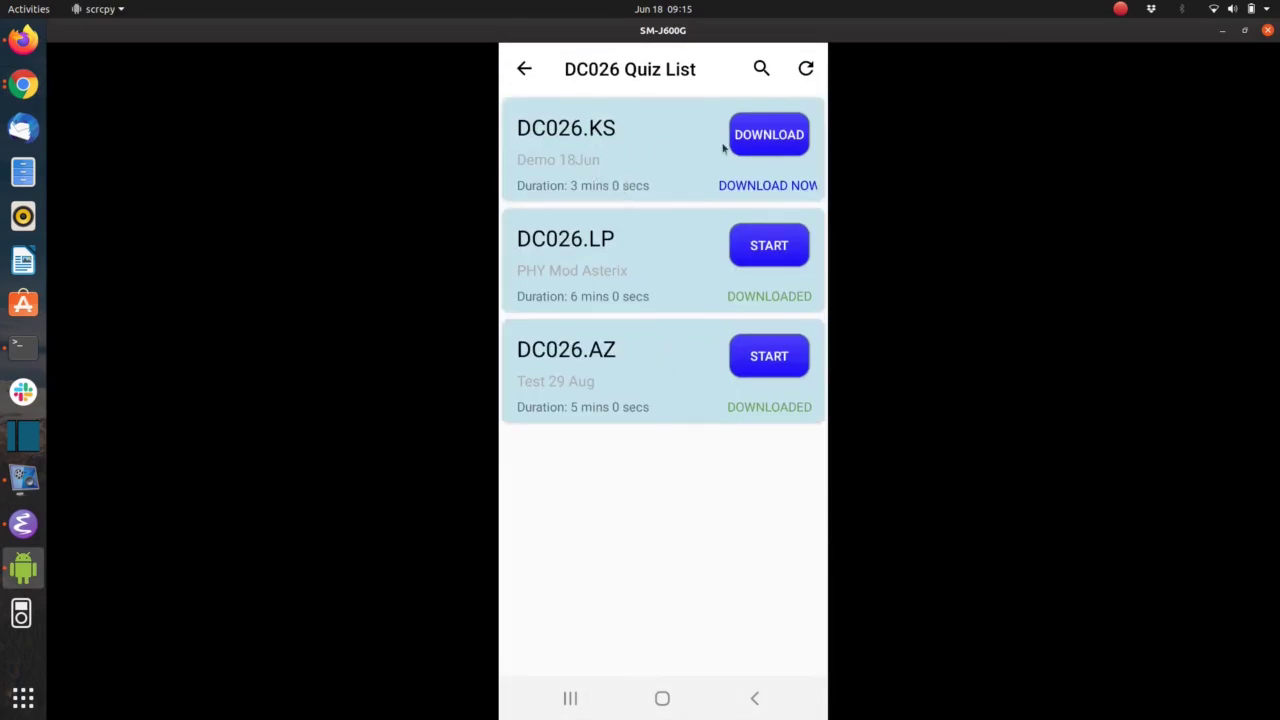
pyautogui.click(771, 140)
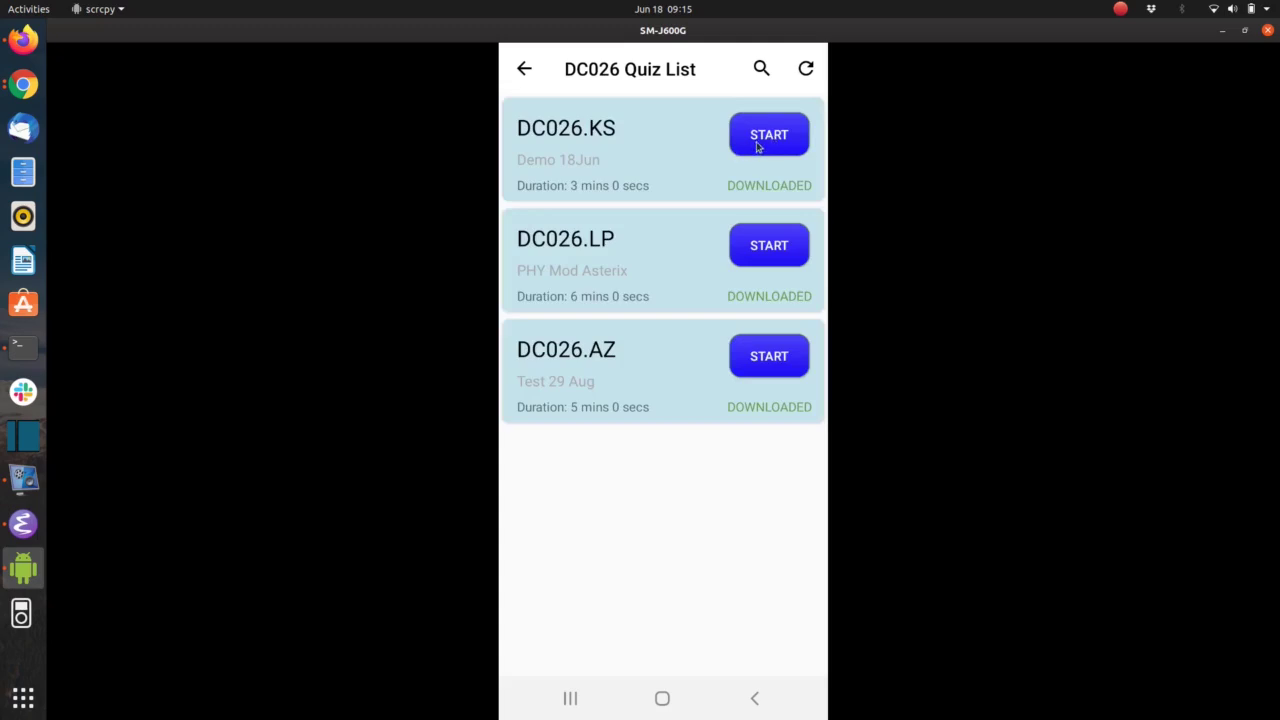
pyautogui.click(758, 147)
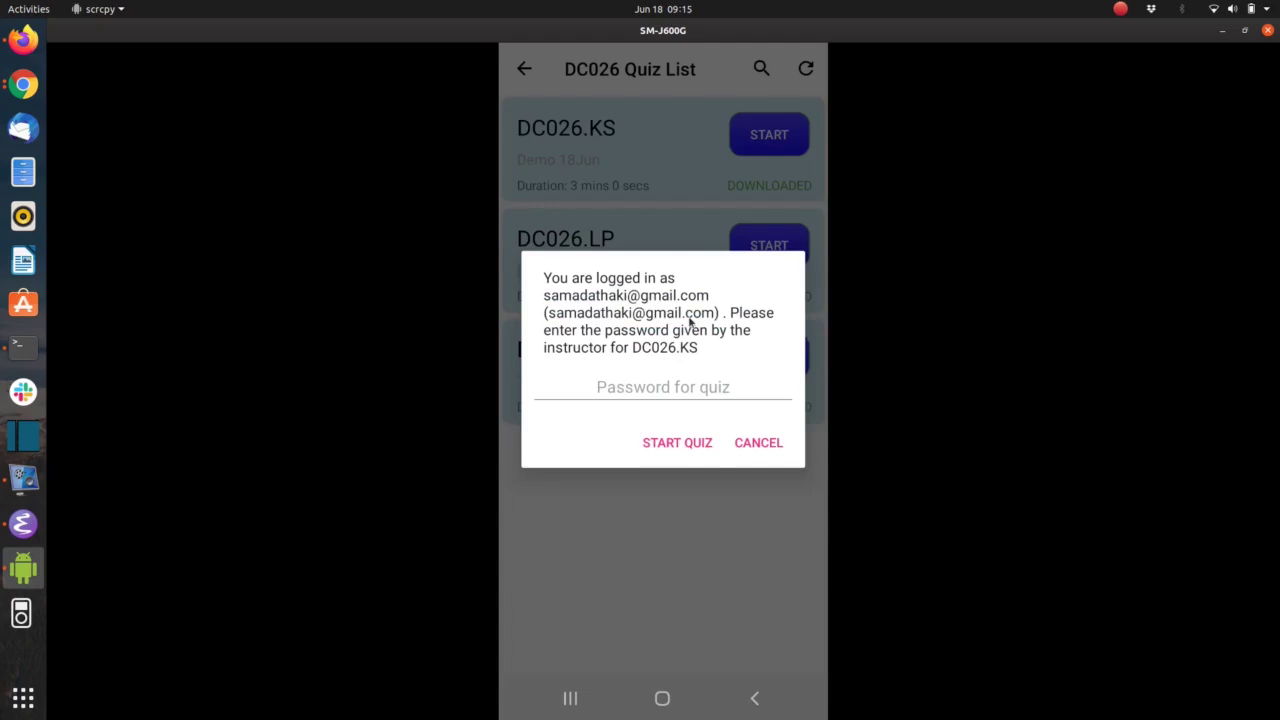
# Start the DC026.KS instance on the SAFE website and dismiss the success message
pyautogui.hotkey('alt', 'Tab')
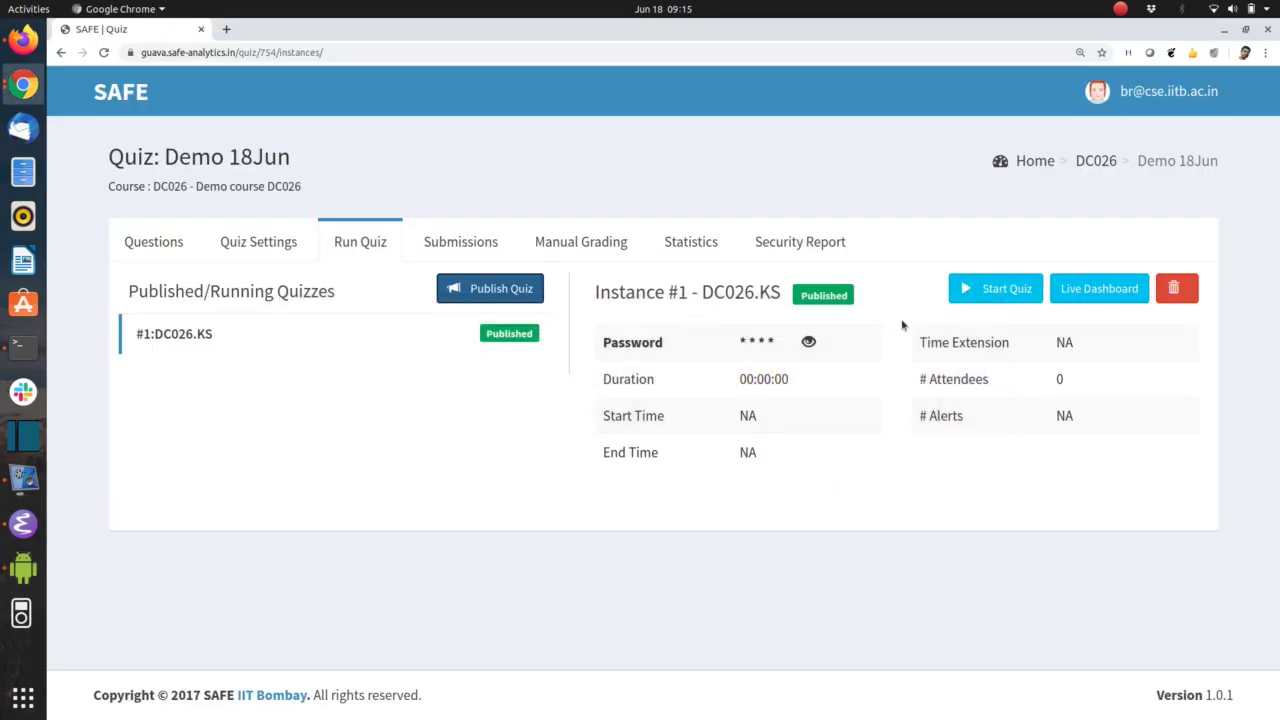
pyautogui.click(990, 289)
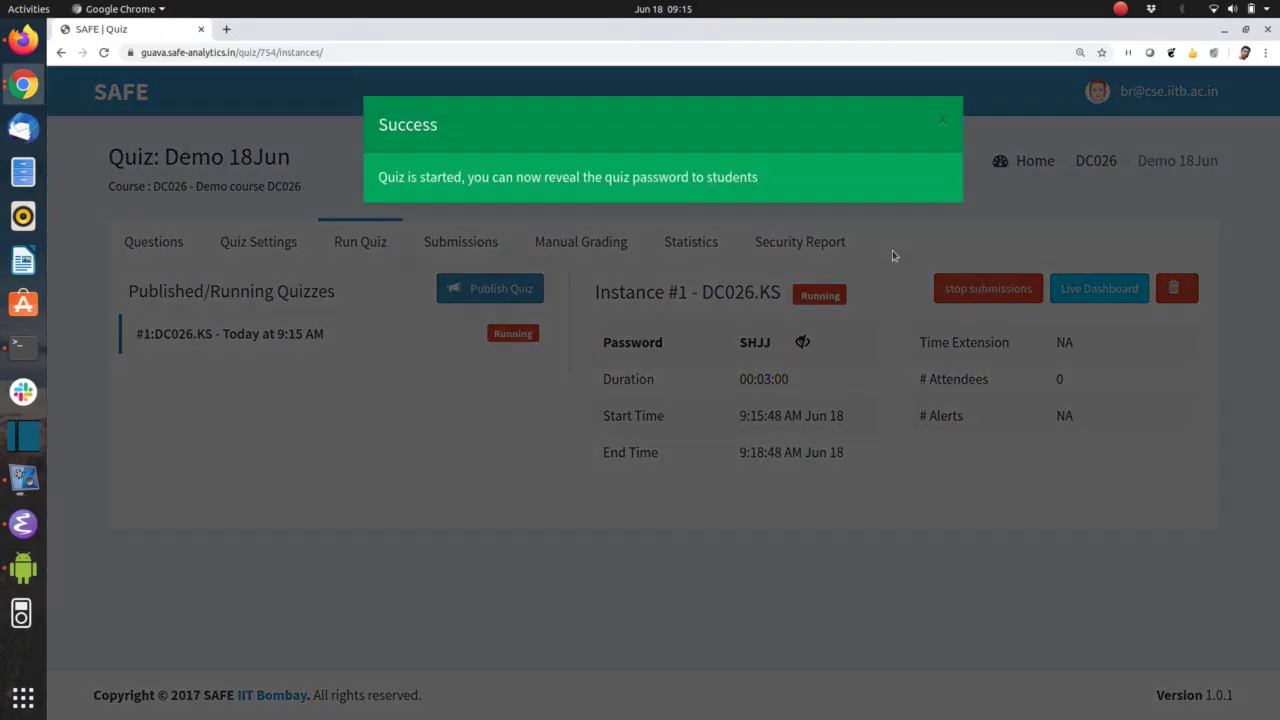
pyautogui.click(943, 121)
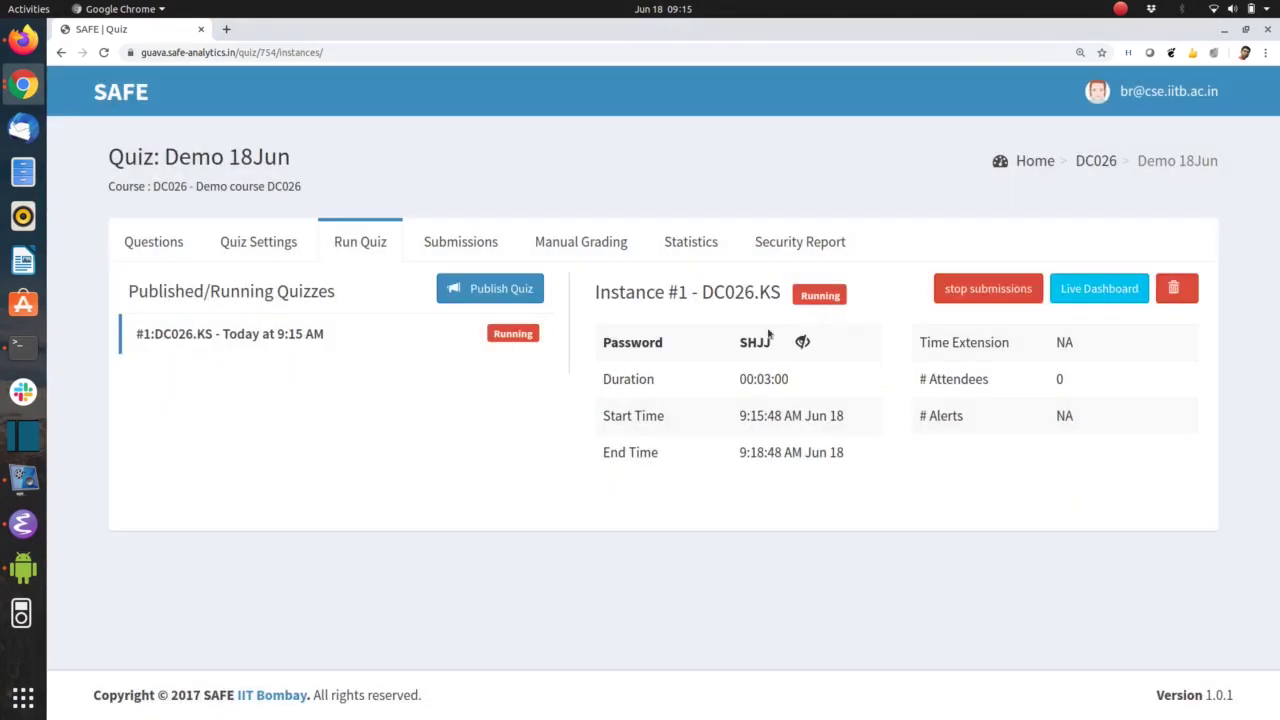
pyautogui.hotkey('alt', 'Tab')
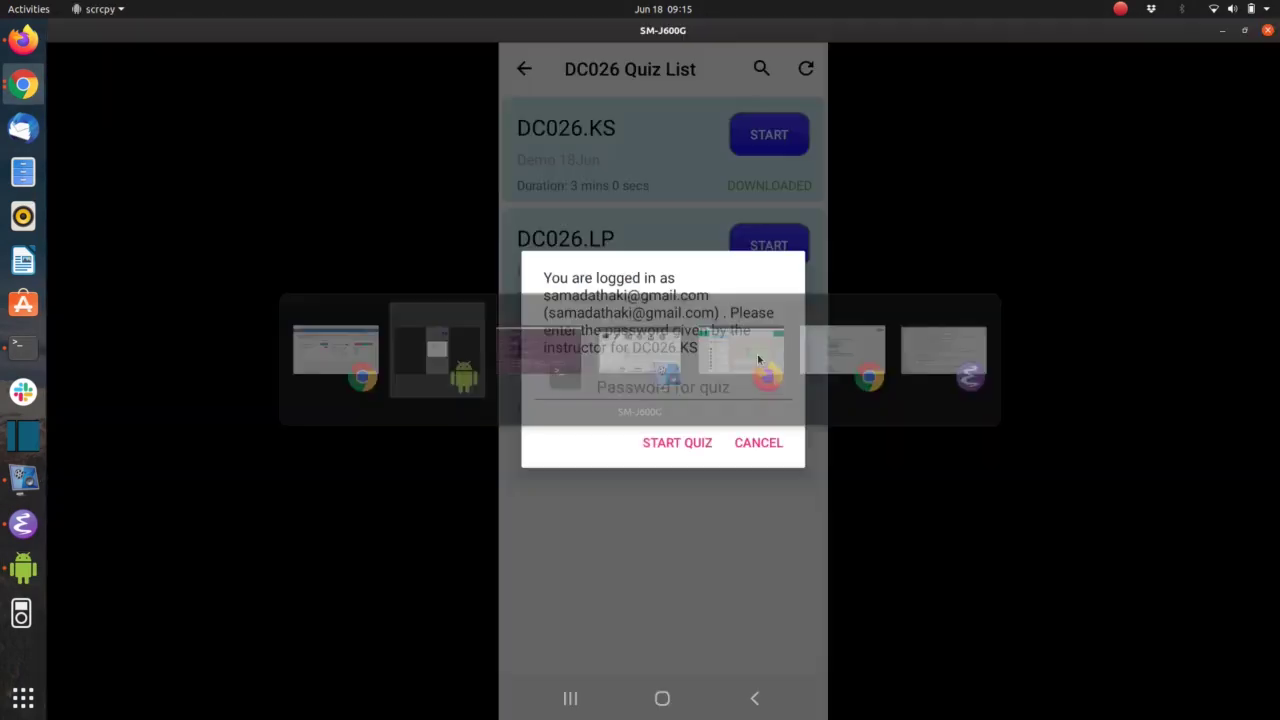
# Enter the quiz password on the phone and start quiz DC026.KS
pyautogui.click(690, 387)
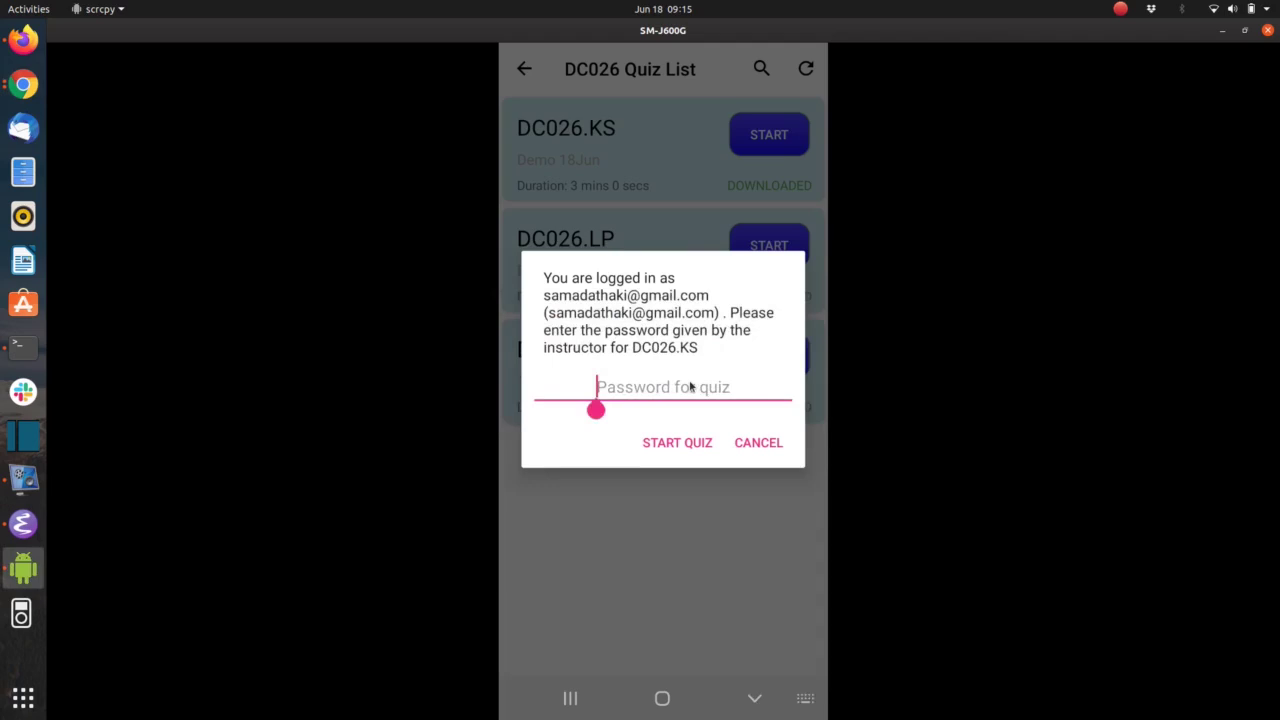
pyautogui.write('SHJJ')
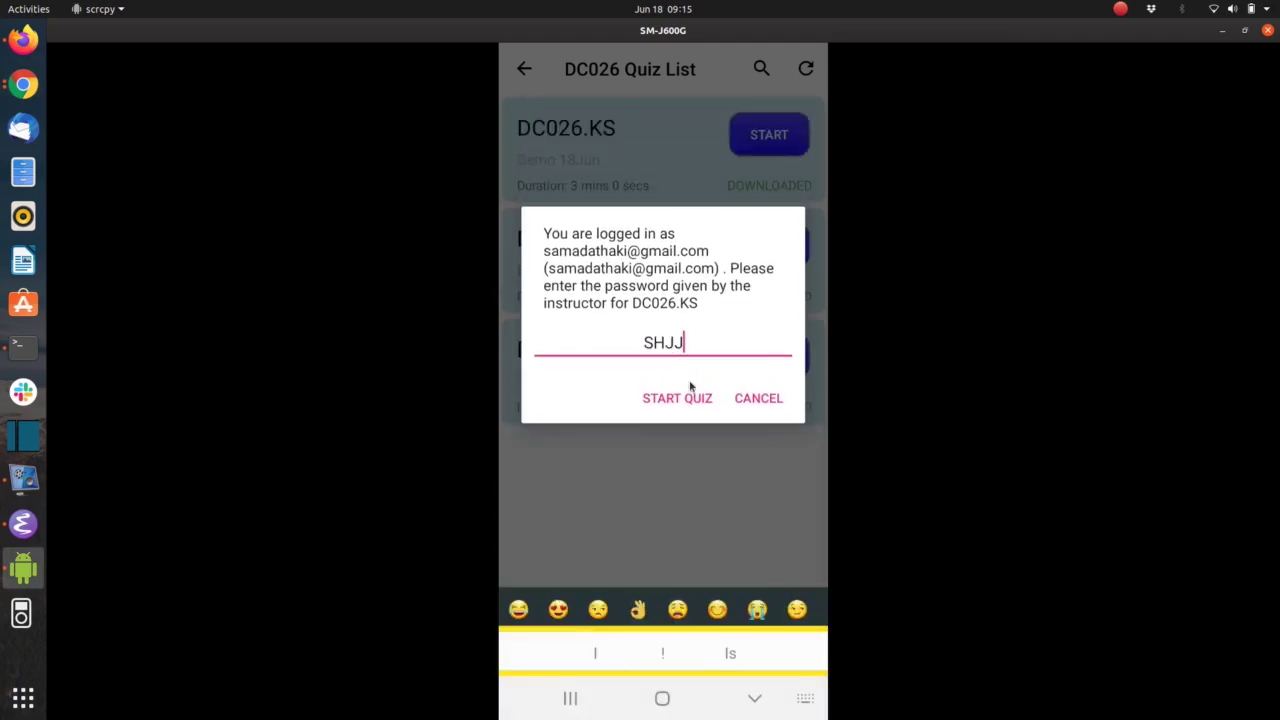
pyautogui.click(686, 398)
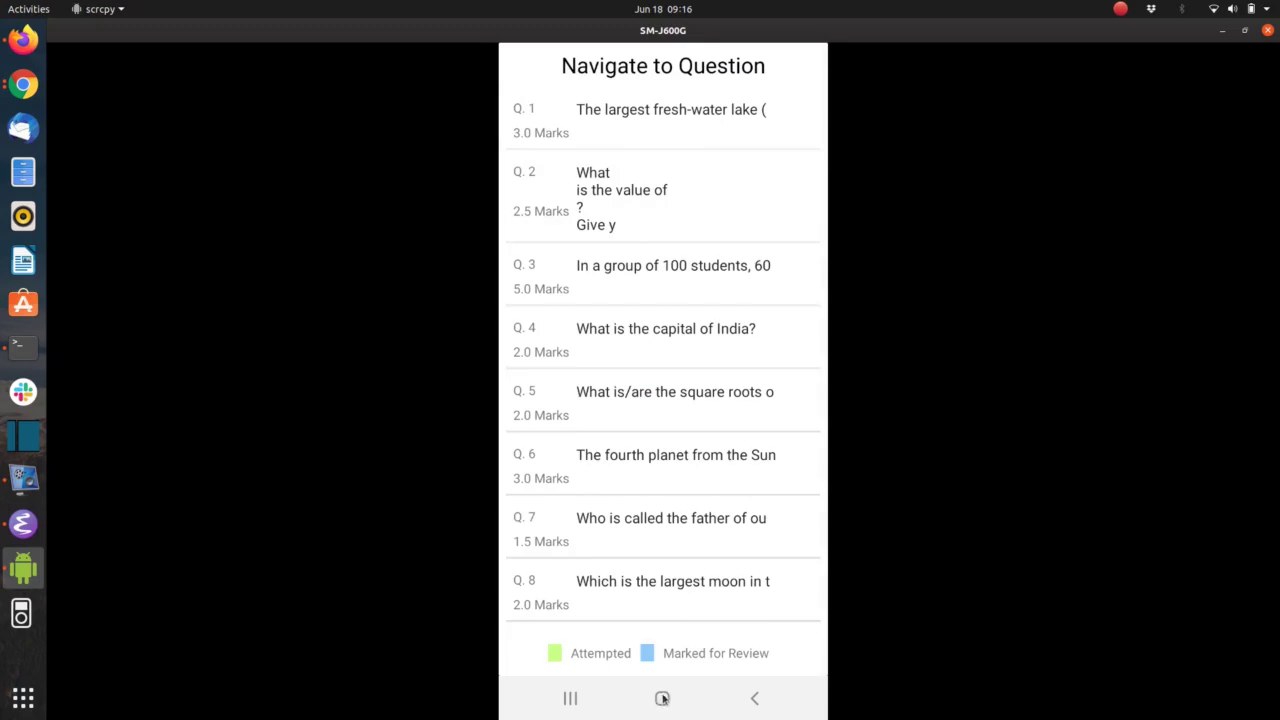
# Leave the quiz app with Home, then return to the quiz questions
pyautogui.click(663, 699)
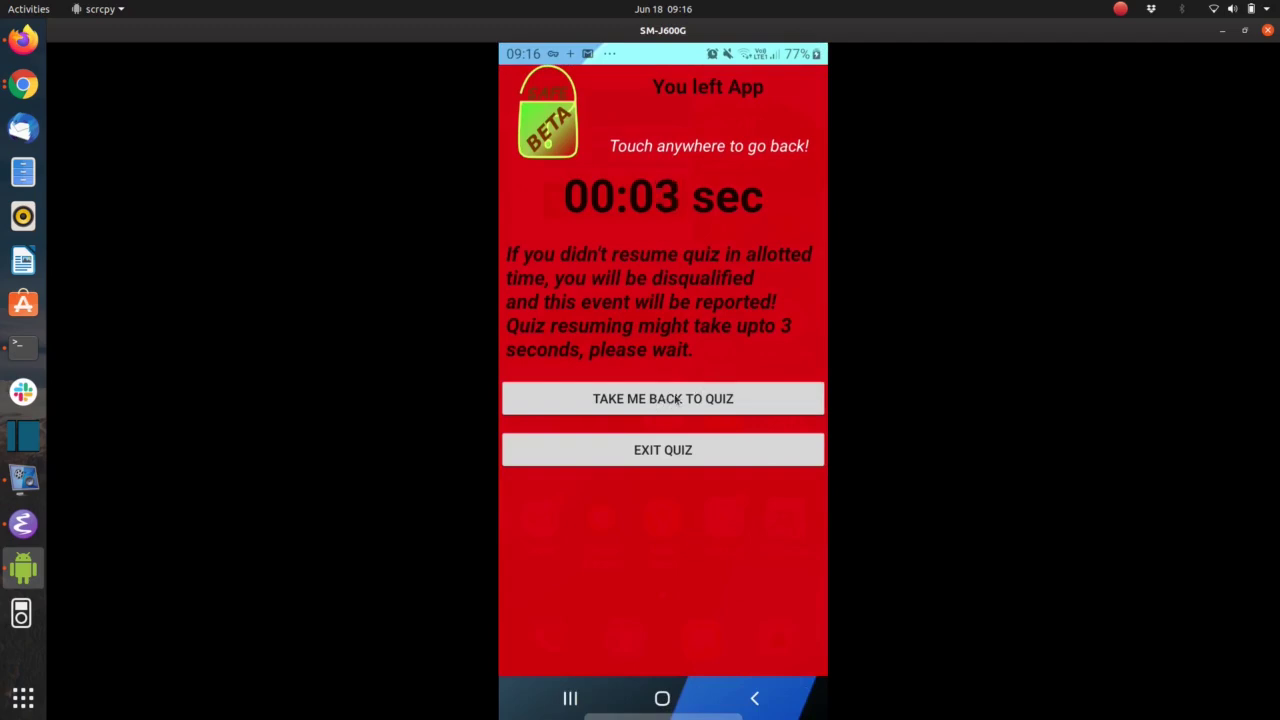
pyautogui.click(679, 399)
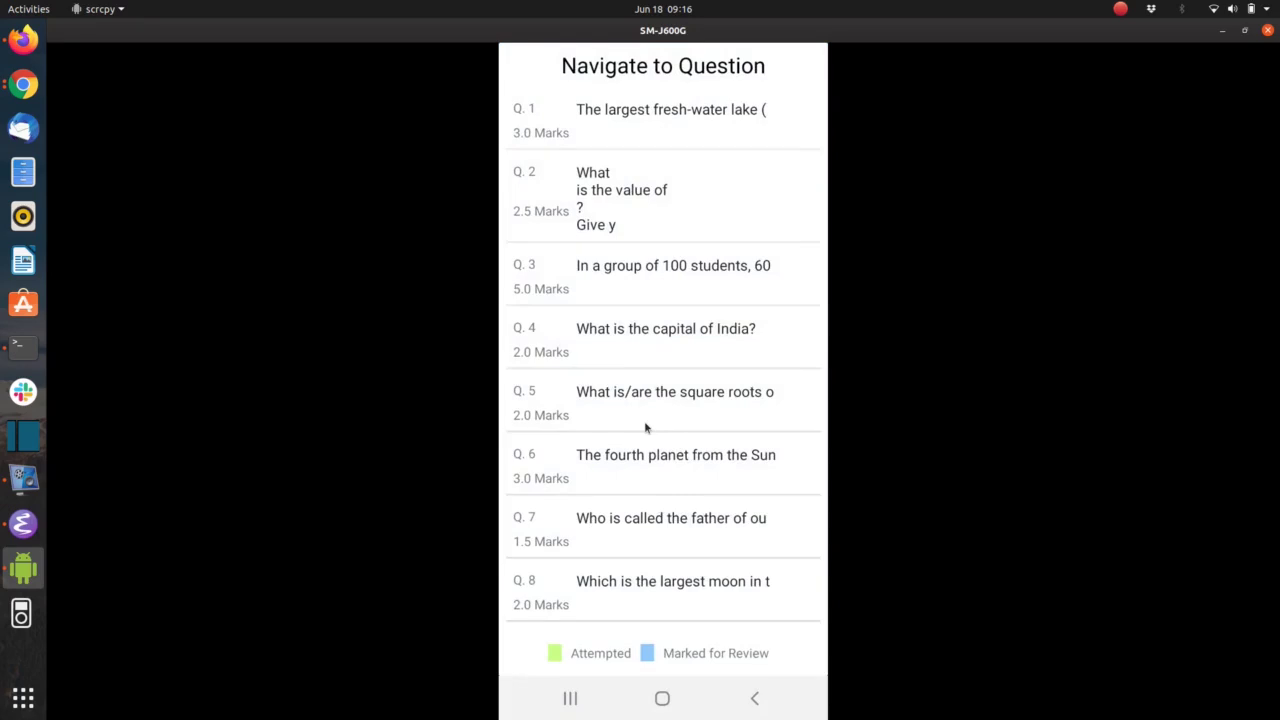
pyautogui.hotkey('alt', 'Tab')
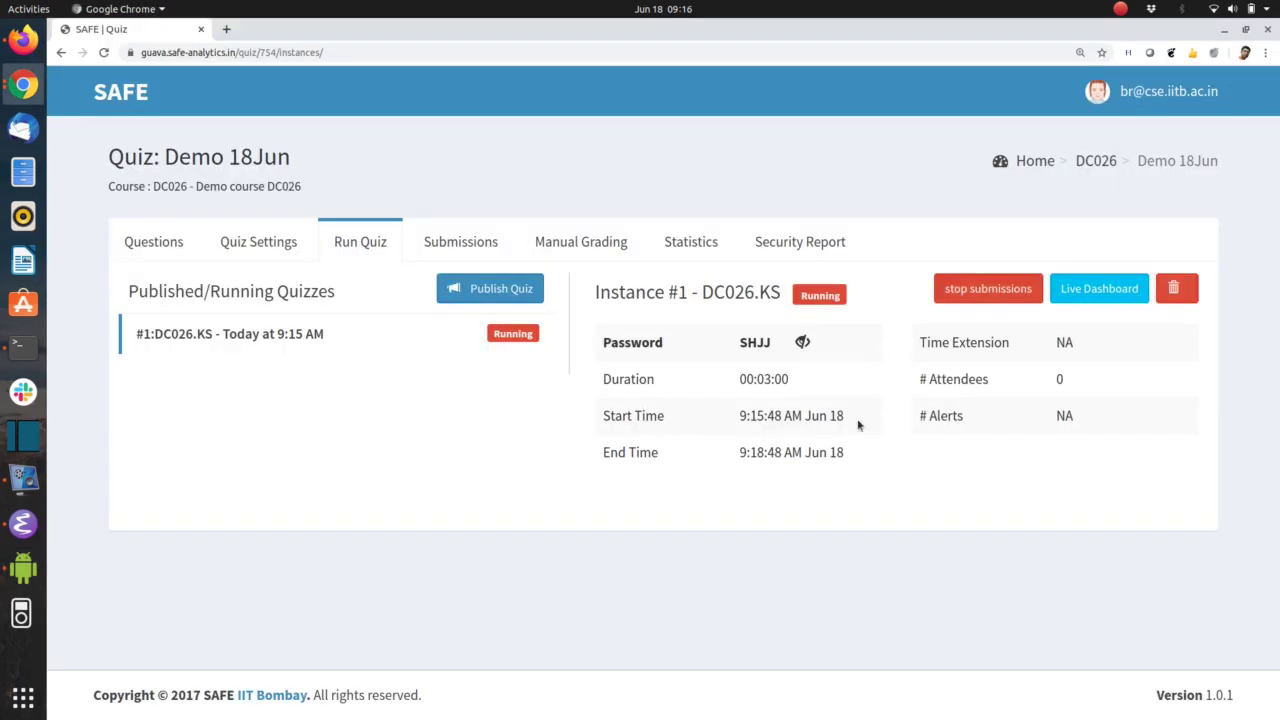
# Open DC026.KS's Live Dashboard and highlight the 'App was not focused' 8-second alert
pyautogui.click(1098, 290)
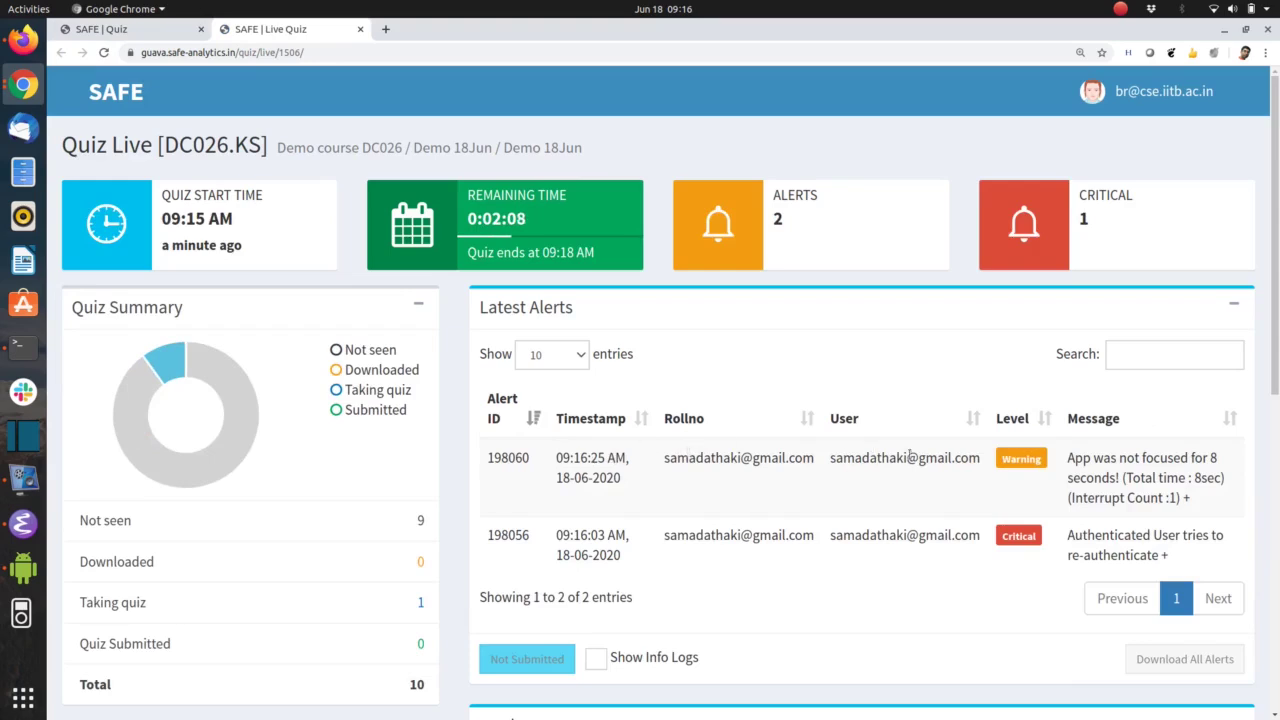
pyautogui.moveTo(1067, 457); pyautogui.dragTo(1118, 477)
pyautogui.click(1086, 481)
# On the phone, stay out of the quiz until the warning countdown expires, then return
pyautogui.hotkey('alt', 'Tab')
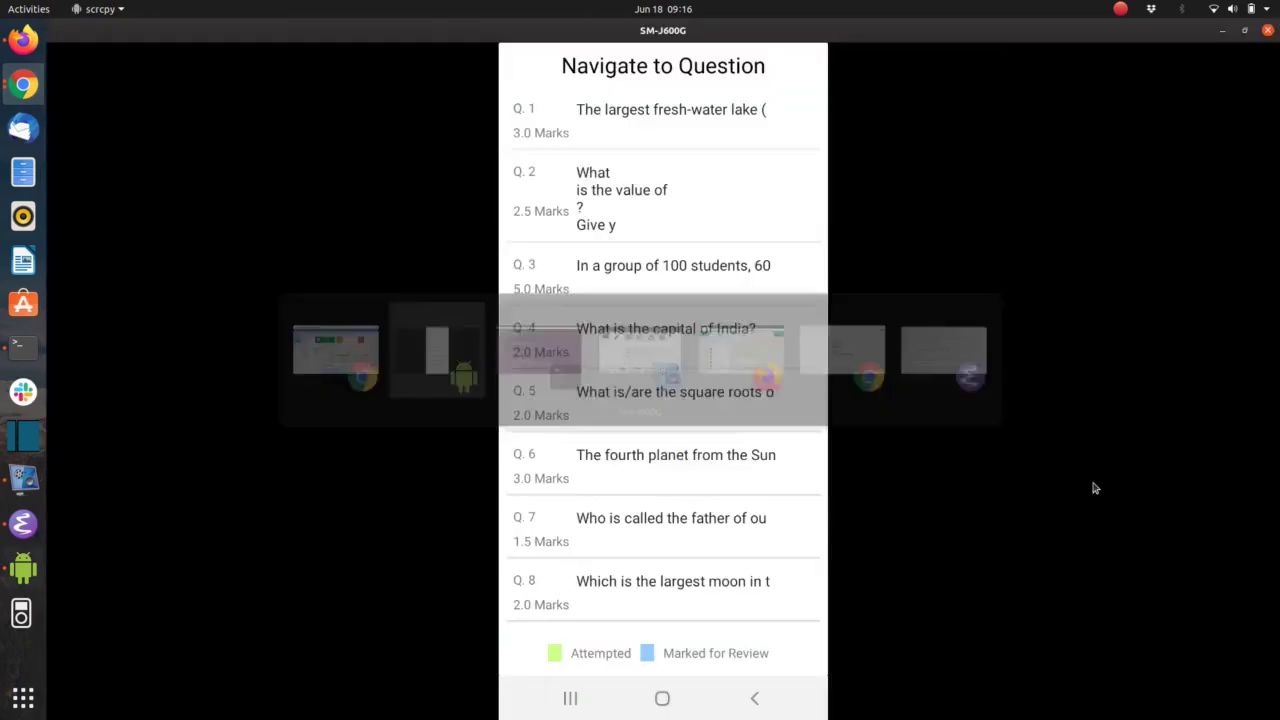
pyautogui.click(661, 698)
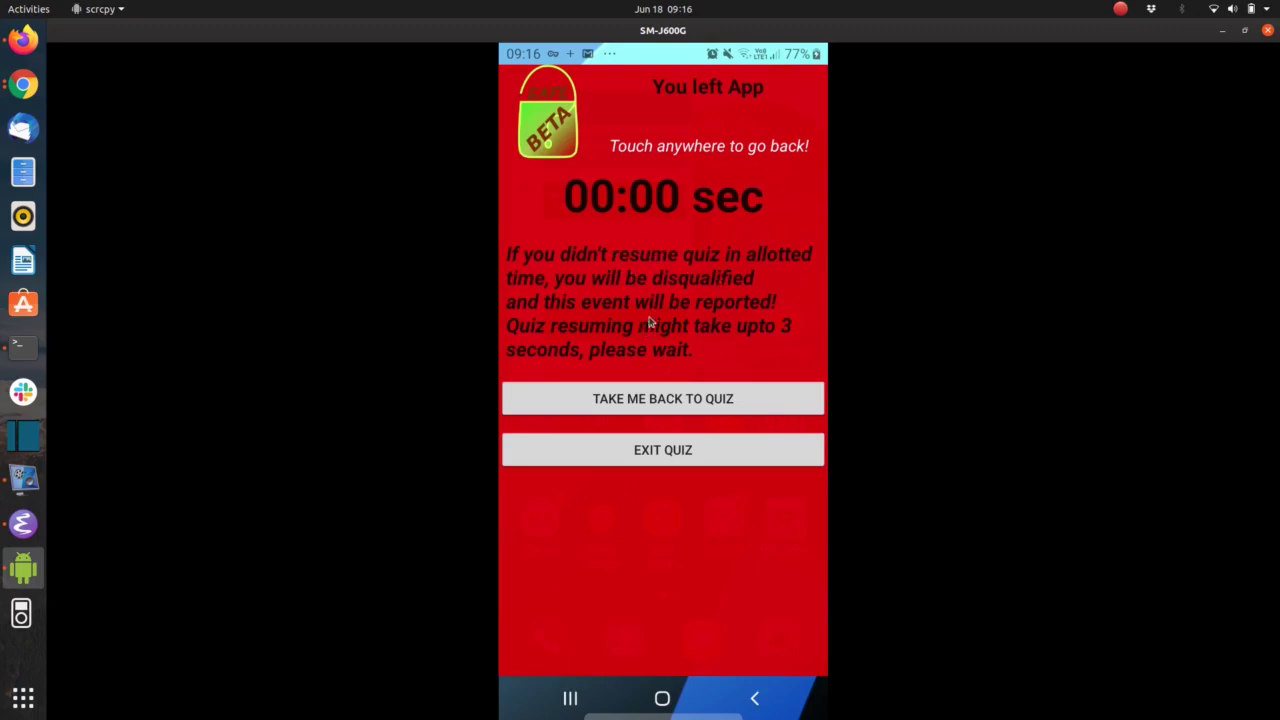
pyautogui.click(664, 399)
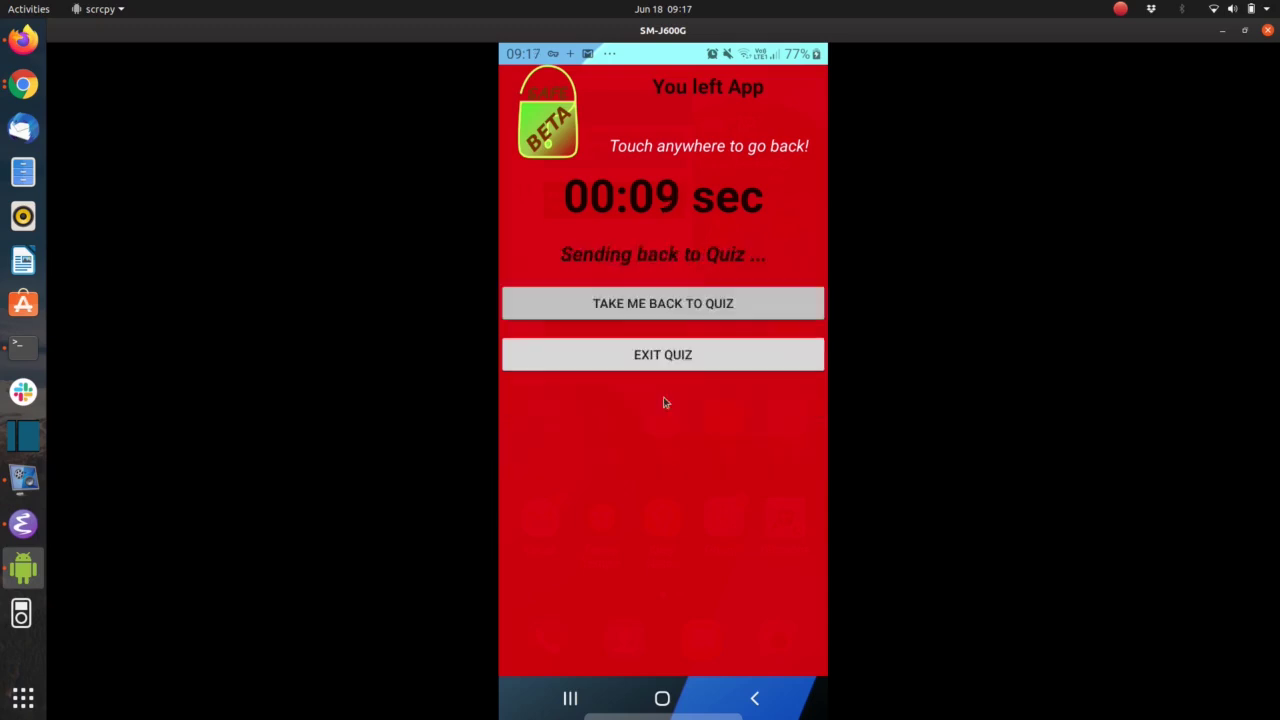
pyautogui.hotkey('alt', 'Tab')
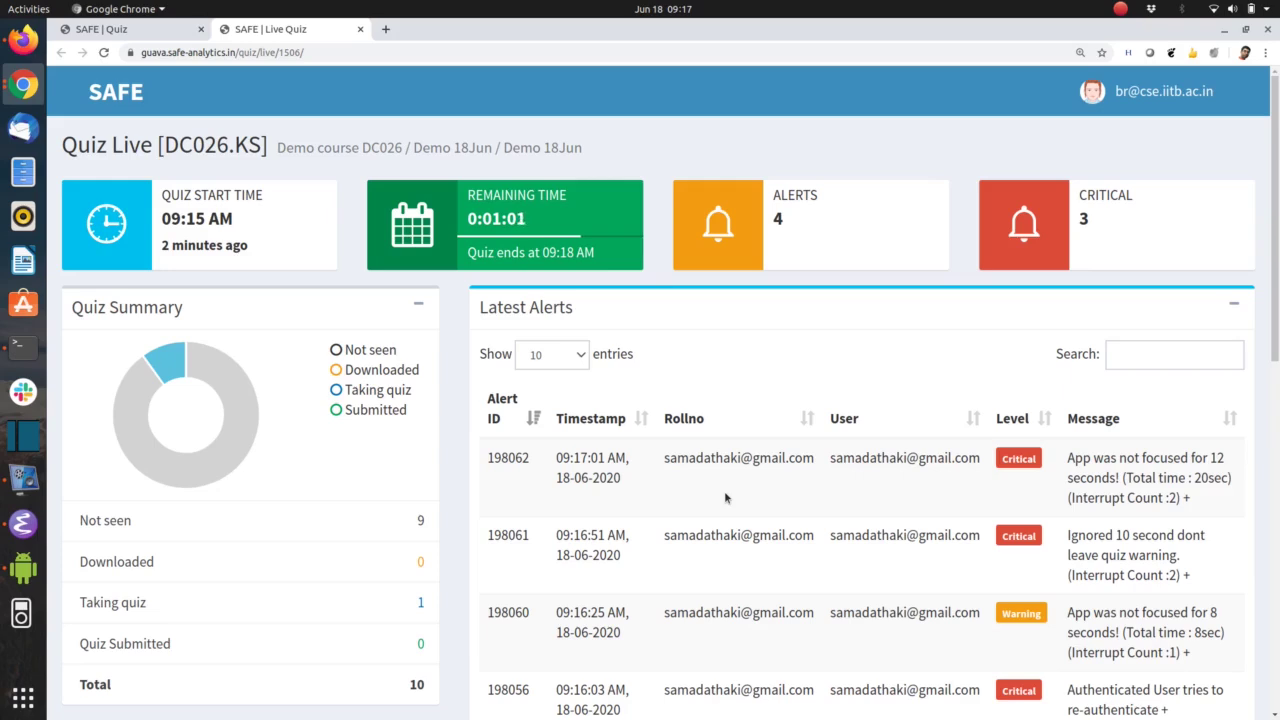
# Review the new critical alerts in Latest Alerts, then switch to the mirrored phone
pyautogui.hotkey('alt', 'Tab')
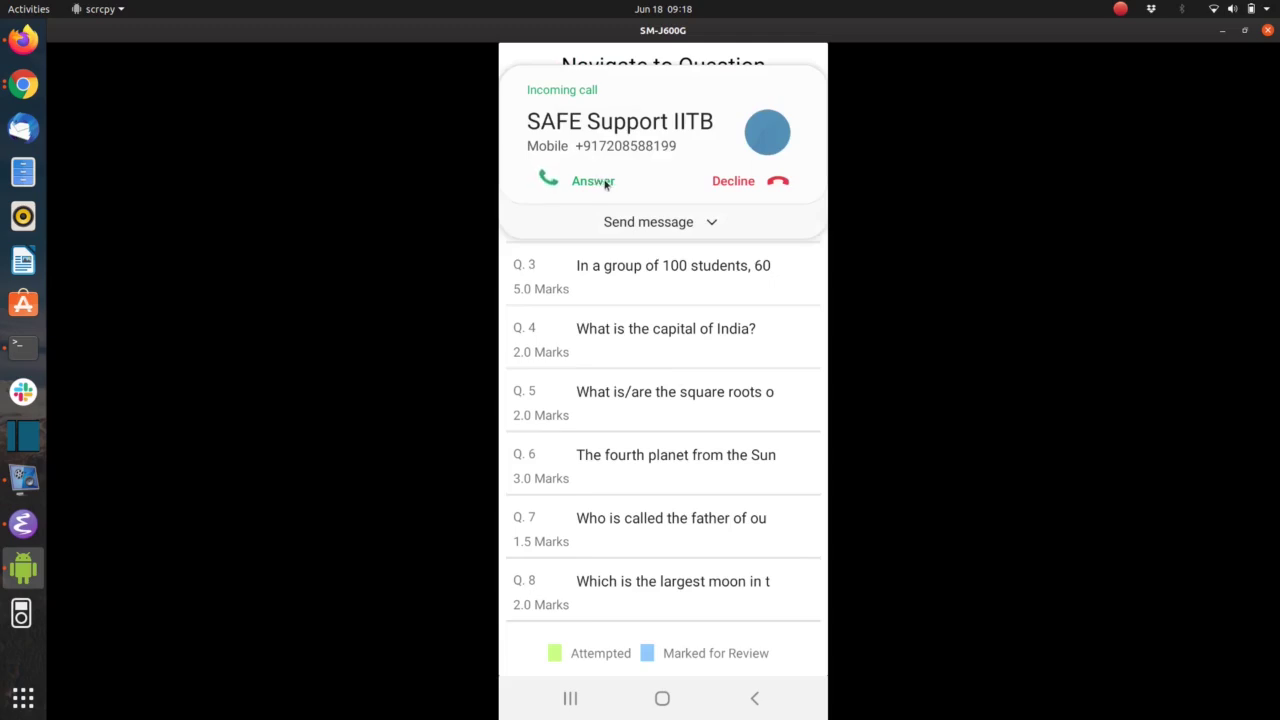
# Refresh the Live Quiz dashboard, answer the incoming call, and return to the quiz
pyautogui.hotkey('alt', 'Tab')
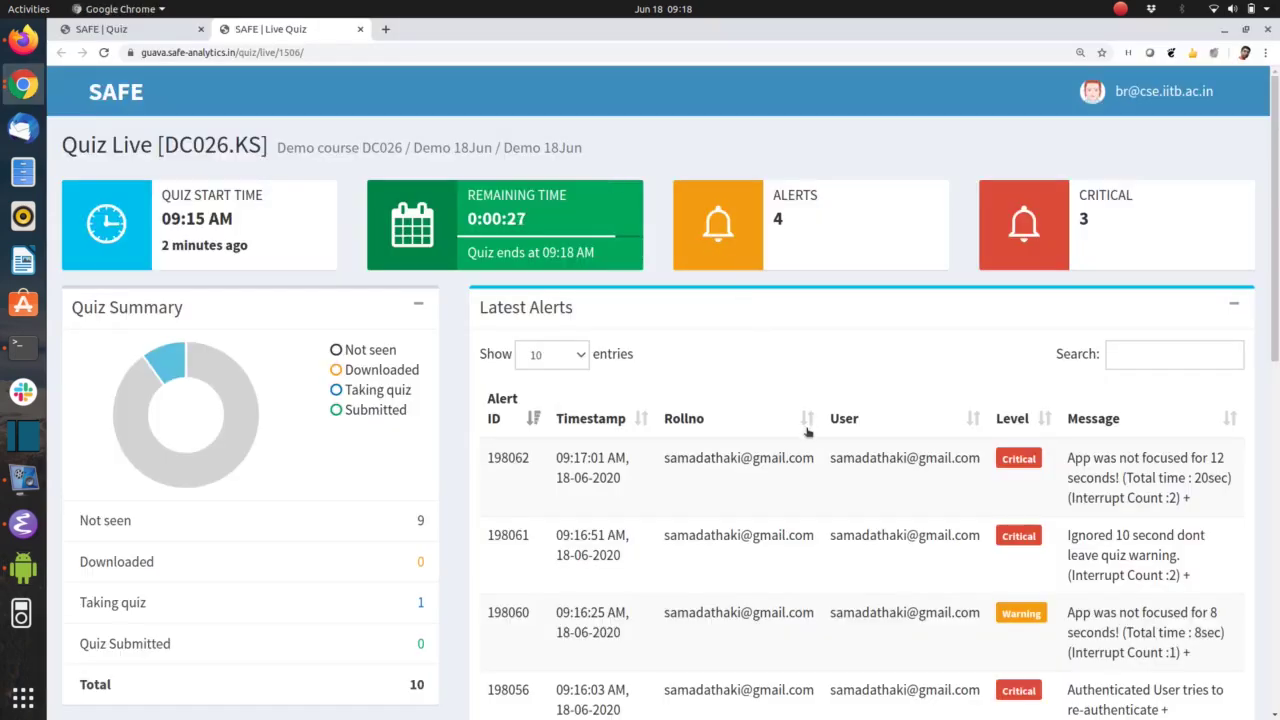
pyautogui.press('F5')
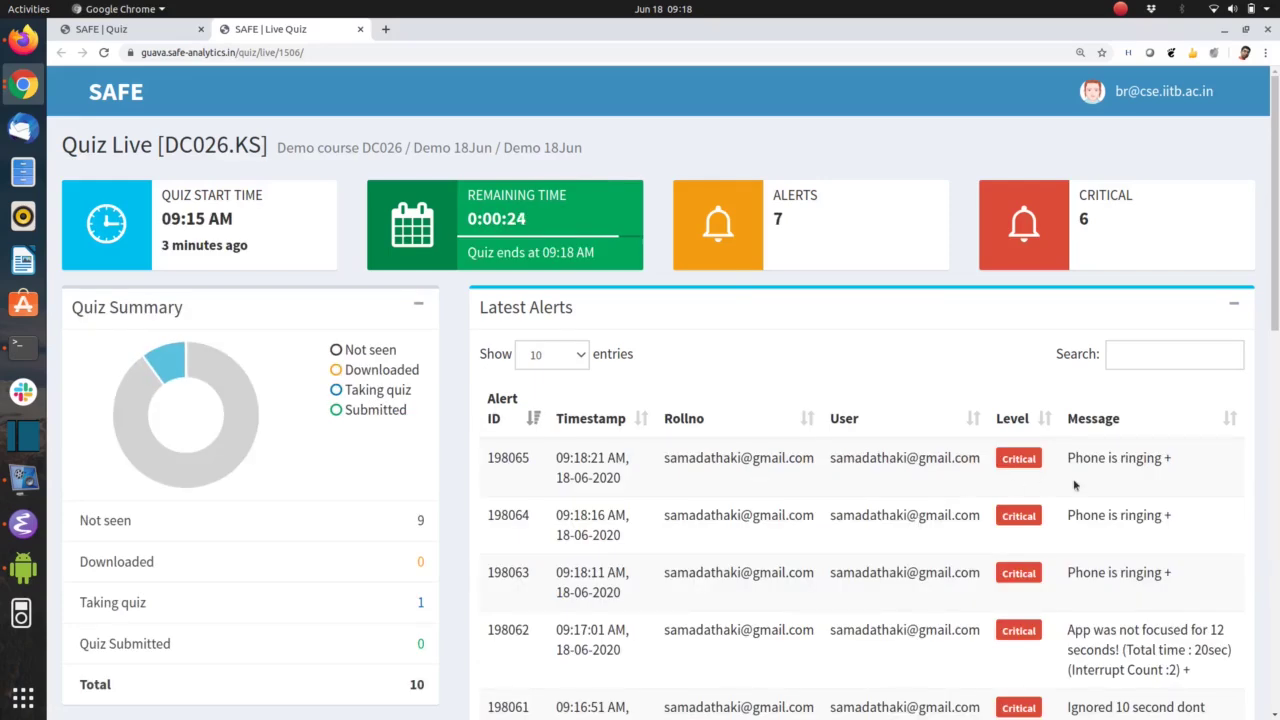
pyautogui.hotkey('alt', 'Tab')
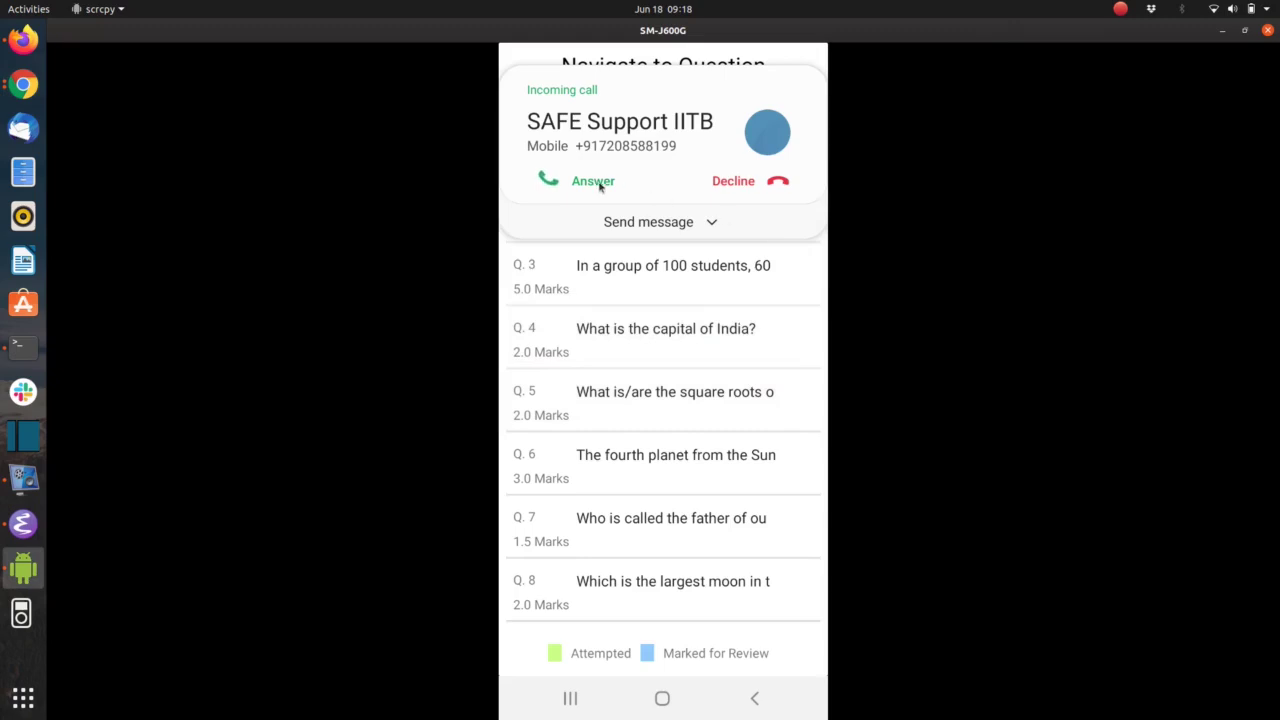
pyautogui.click(594, 181)
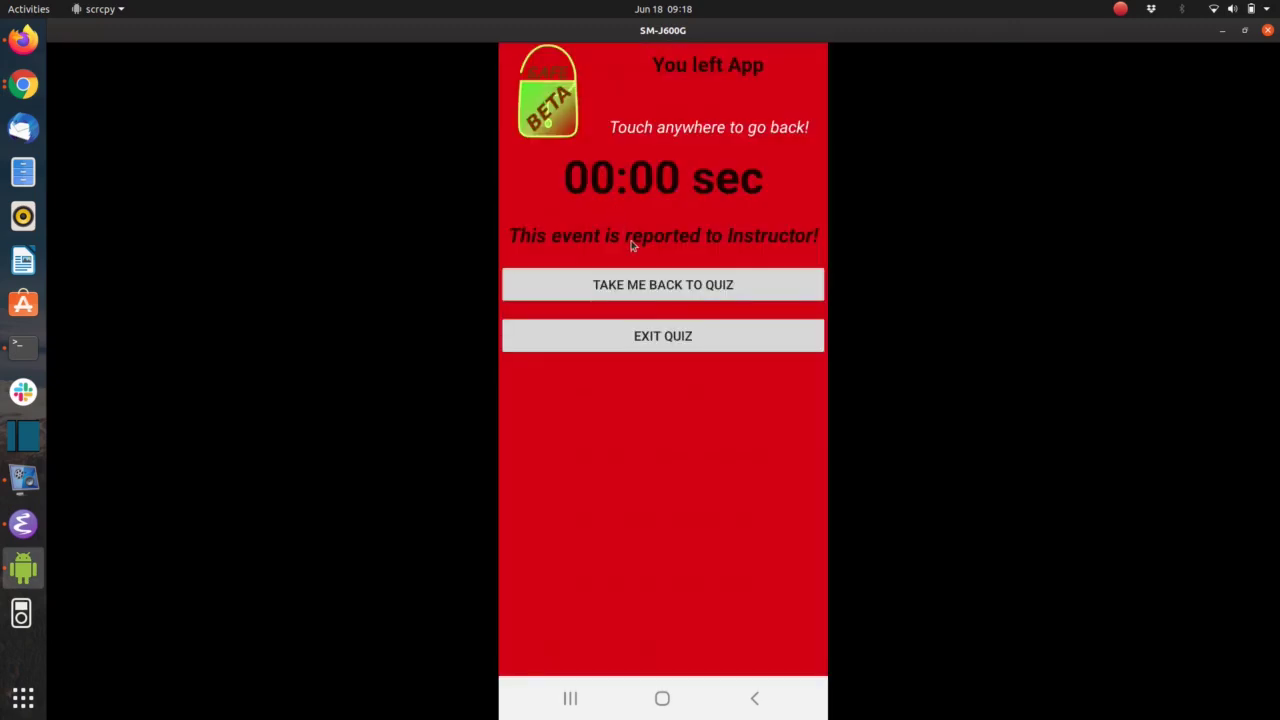
pyautogui.click(677, 303)
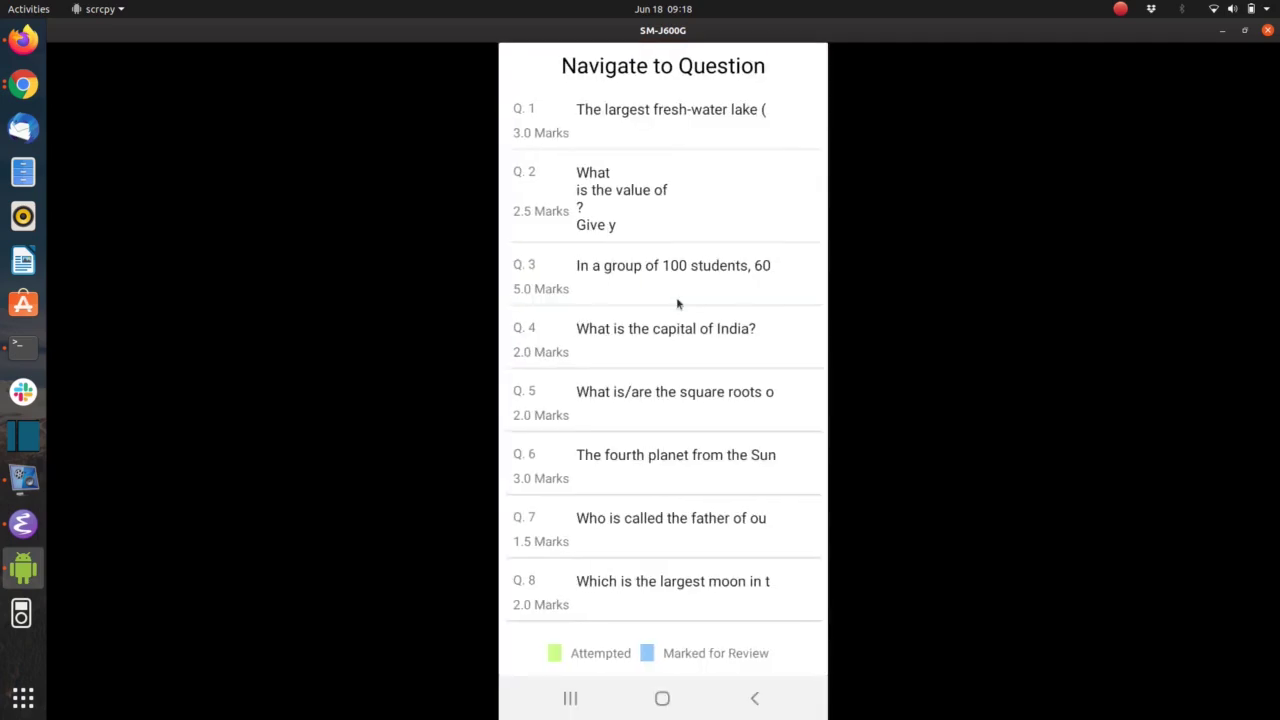
pyautogui.hotkey('alt', 'Tab')
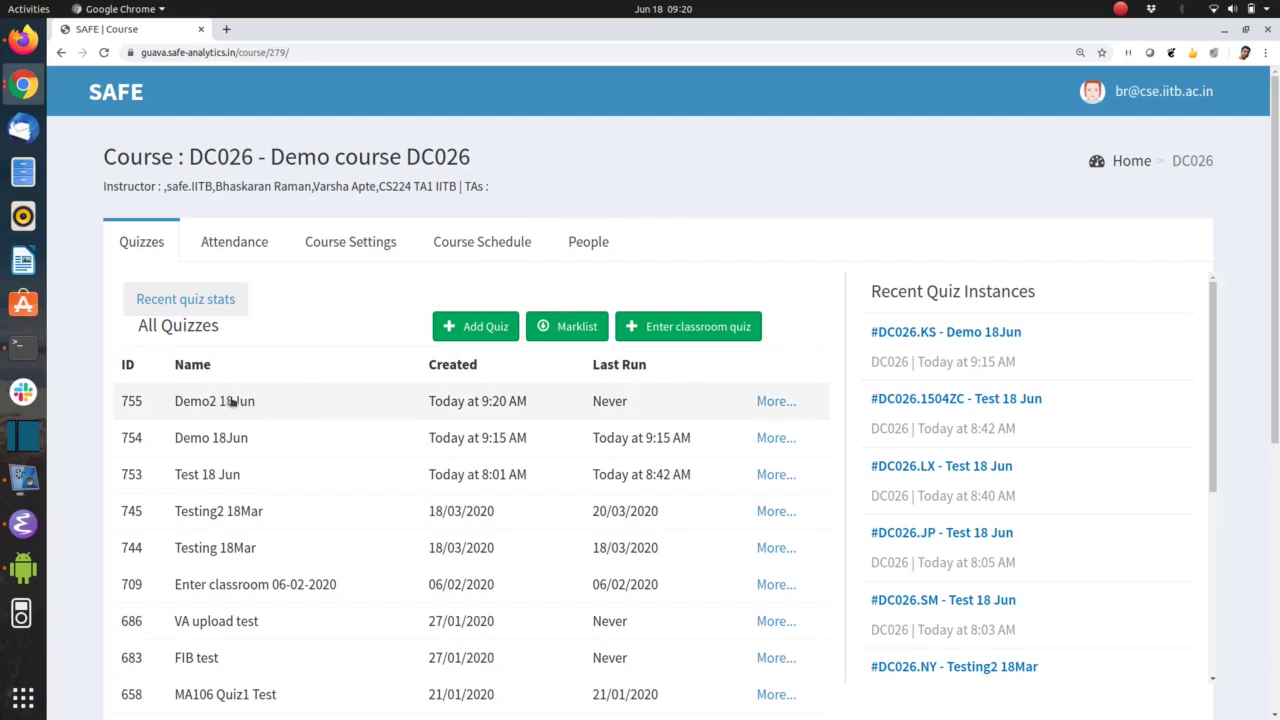
# Publish the Demo2 18Jun quiz from Run Quiz as instance DC026.FS, accepting the category warnings
pyautogui.click(231, 400)
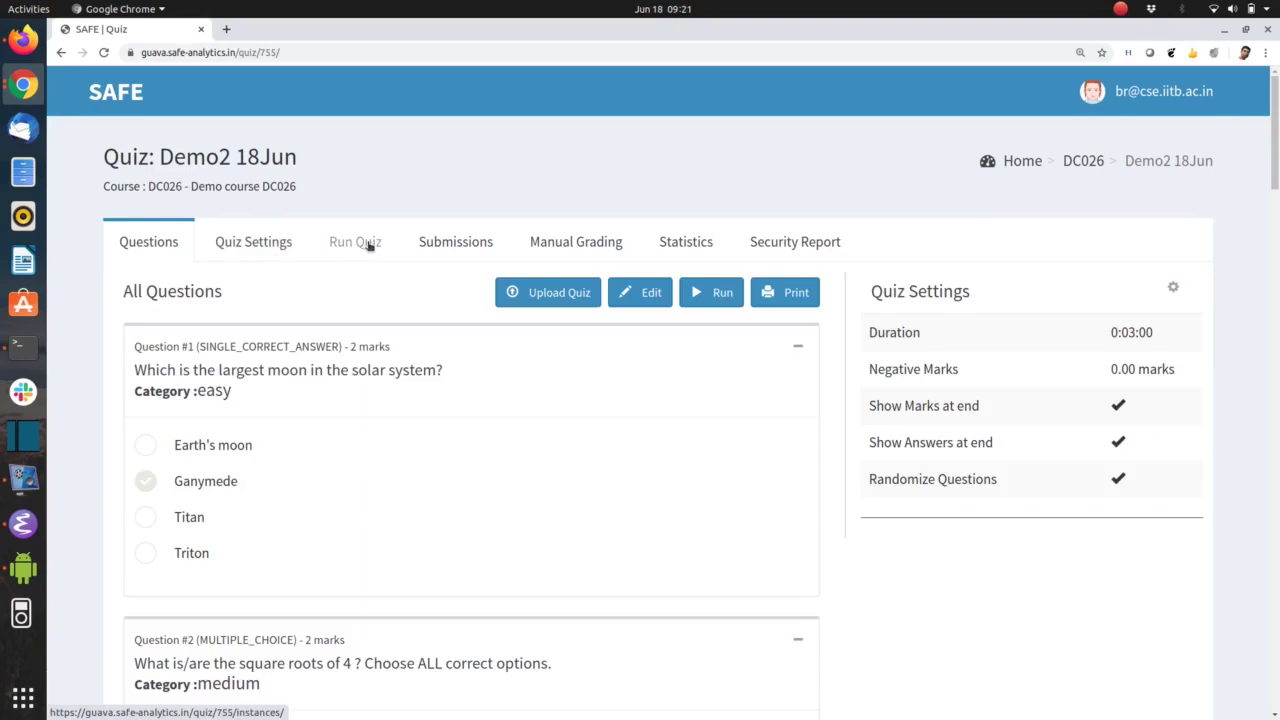
pyautogui.click(368, 246)
pyautogui.click(484, 292)
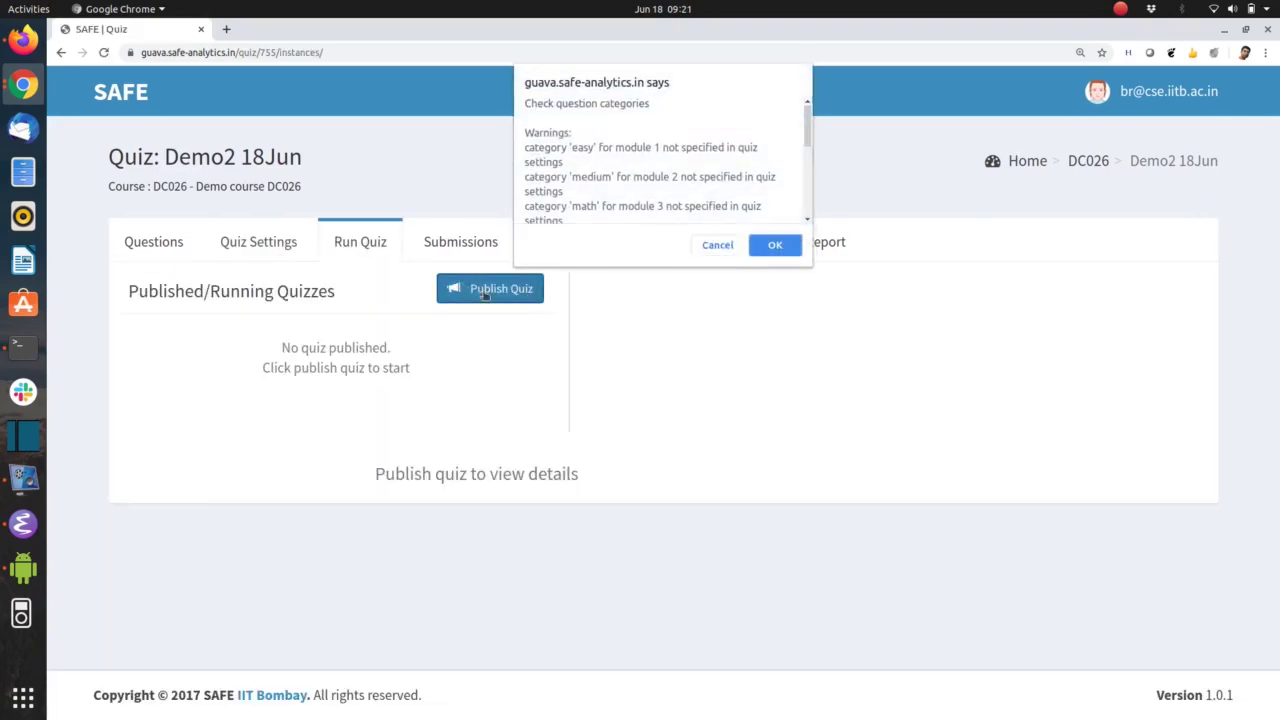
pyautogui.click(764, 246)
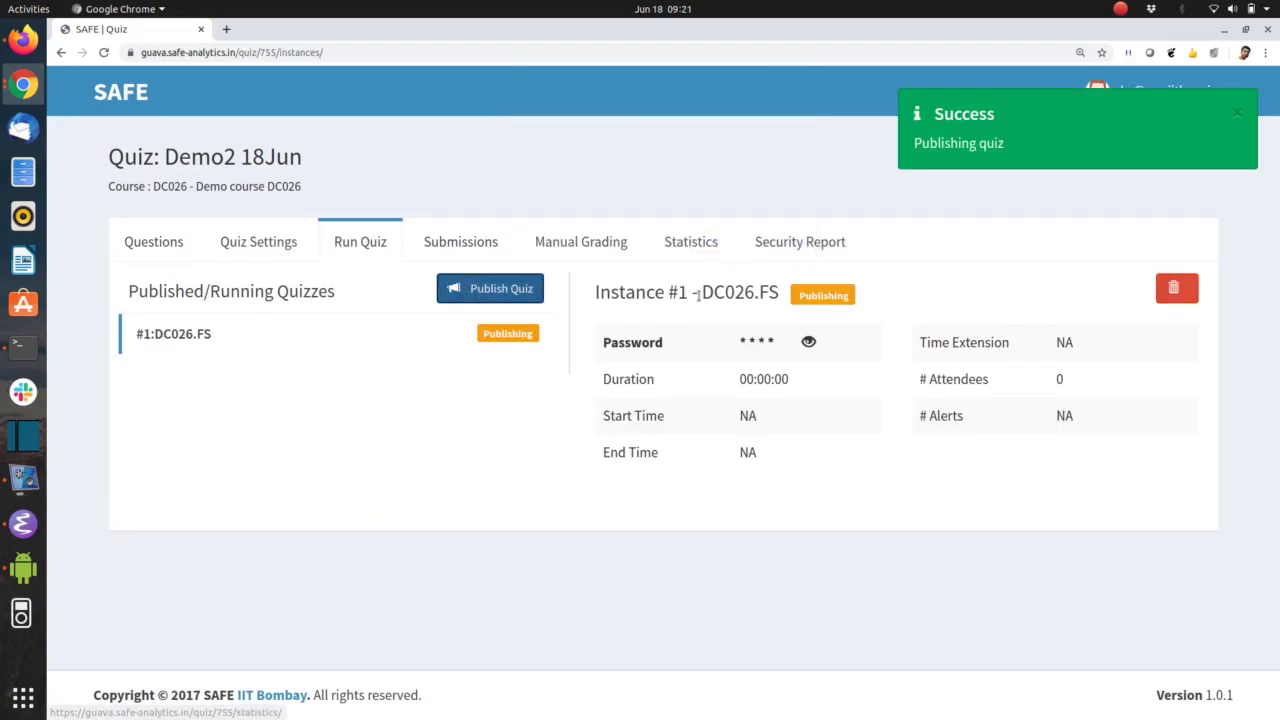
pyautogui.hotkey('alt', 'Tab')
pyautogui.hotkey('alt', 'Tab')
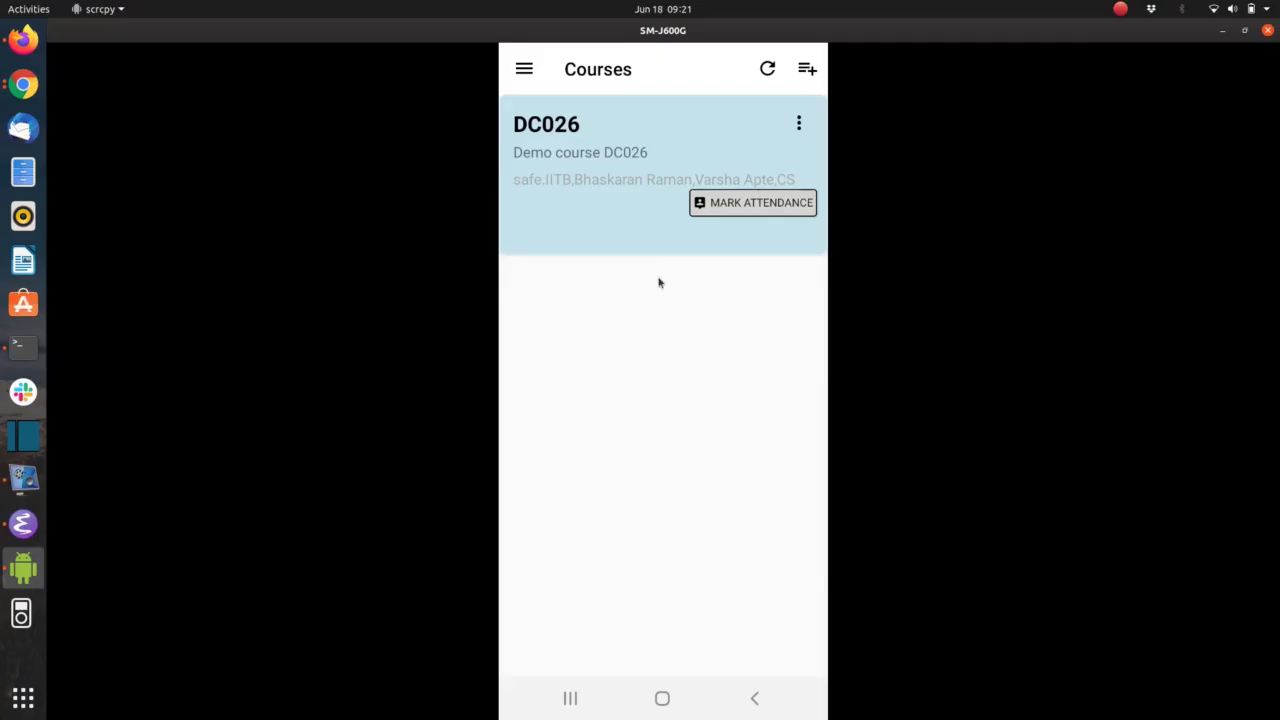
# On the phone, download quiz DC026.FS from course DC026 and start it
pyautogui.click(621, 203)
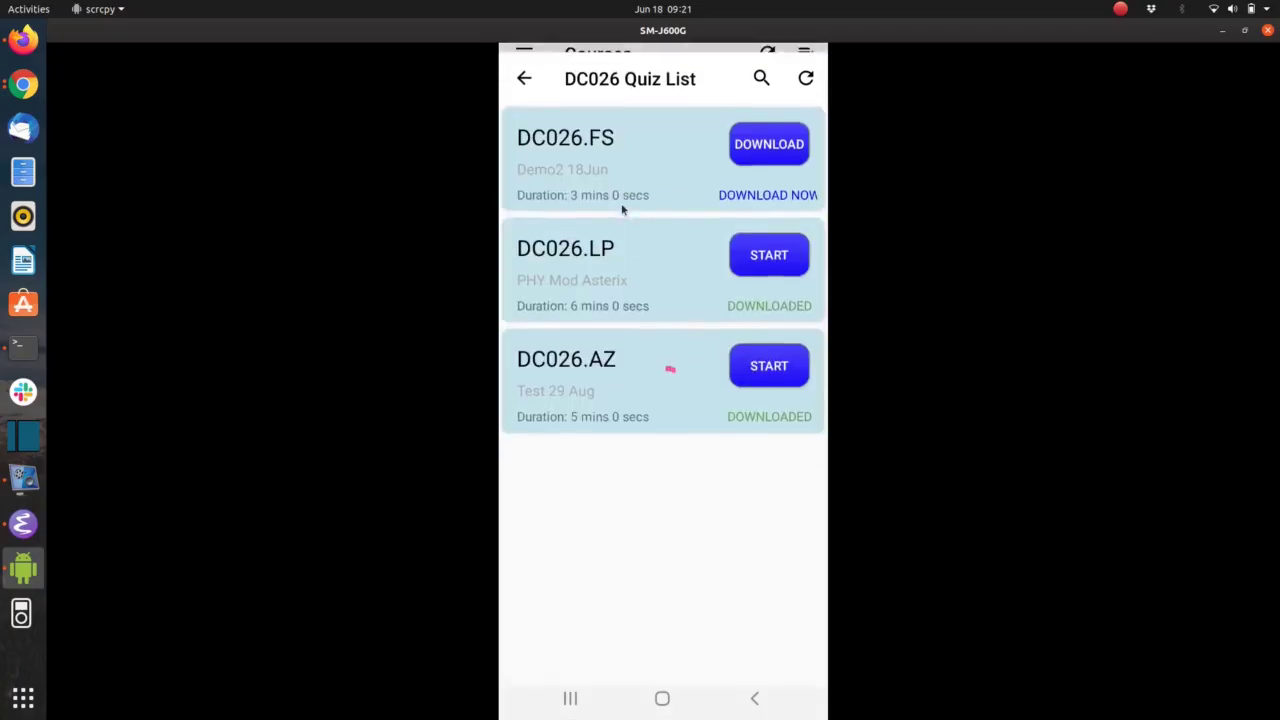
pyautogui.click(795, 144)
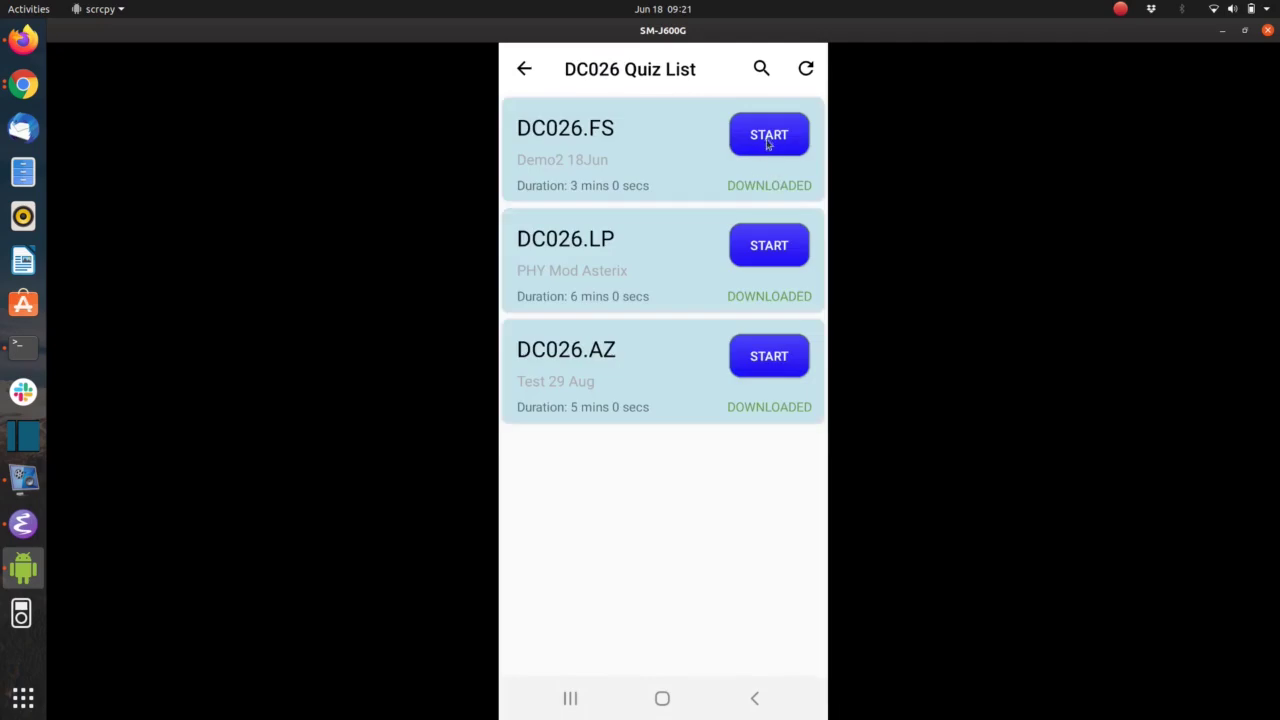
pyautogui.click(768, 140)
# Start the DC026.FS instance on the SAFE web page and dismiss the success notice
pyautogui.hotkey('alt', 'Tab')
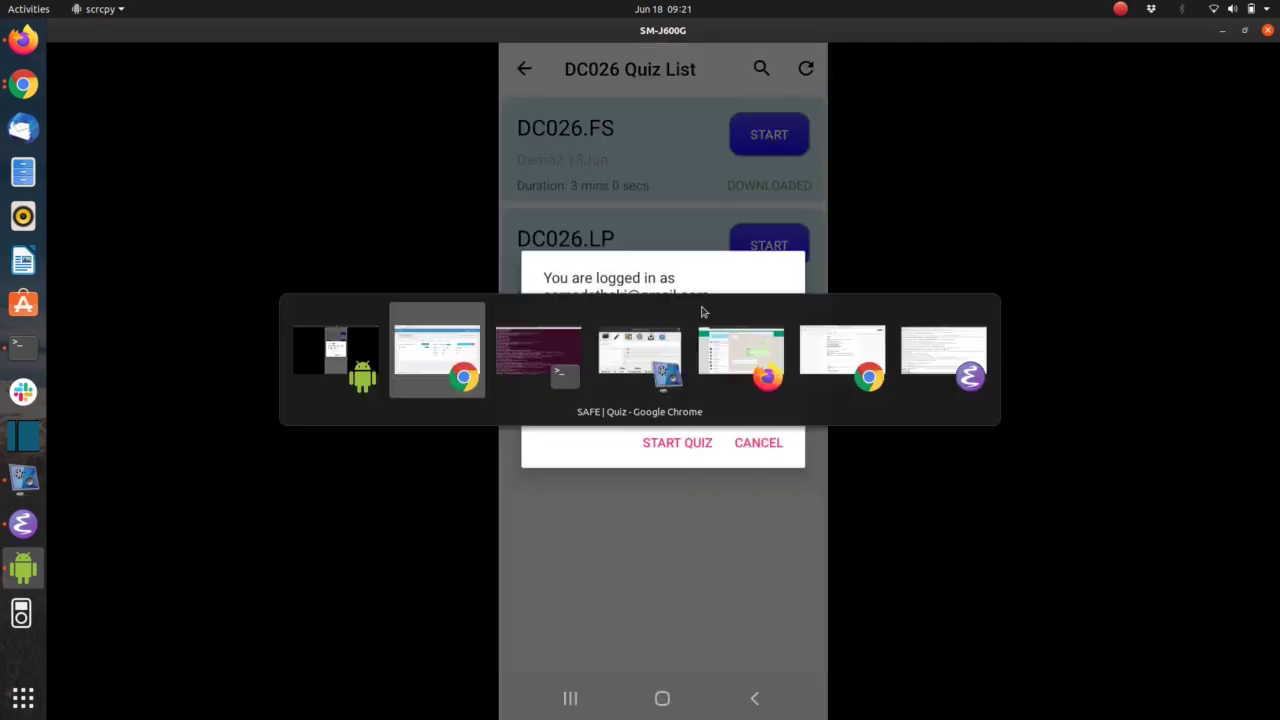
pyautogui.click(1006, 289)
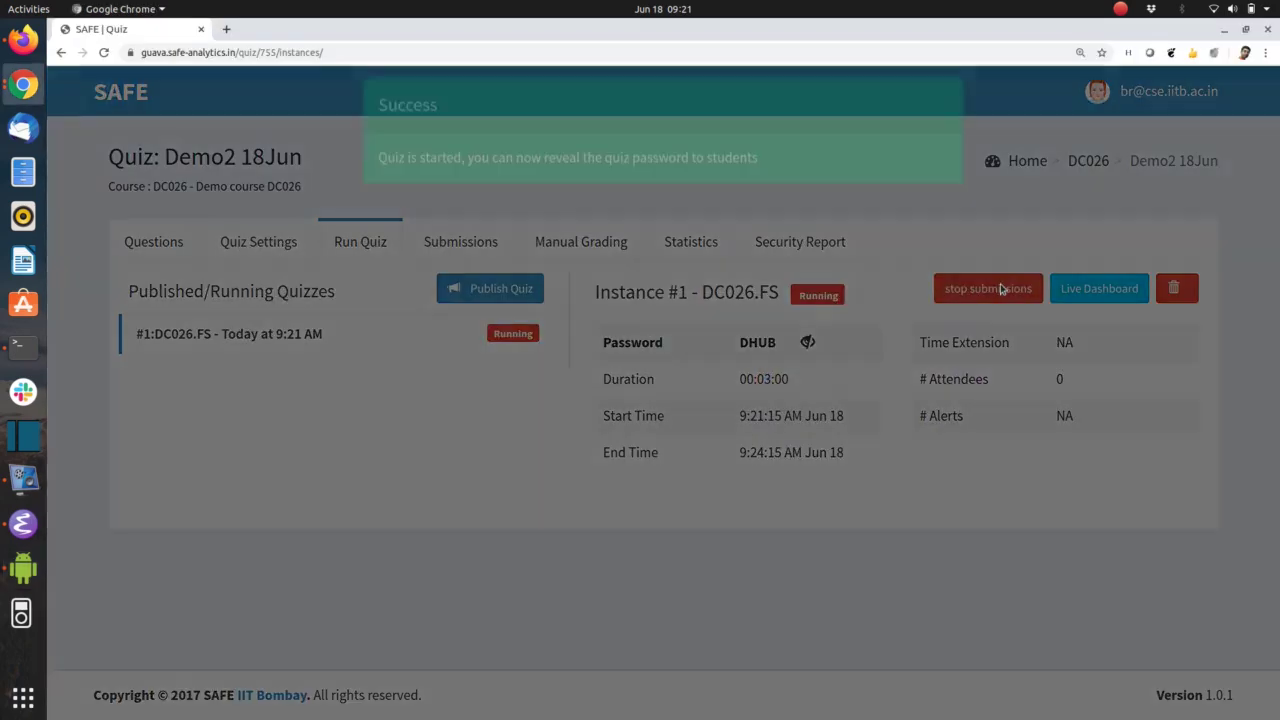
pyautogui.click(944, 121)
# Enter the instructor's quiz password on the phone and start the quiz
pyautogui.hotkey('alt', 'Tab')
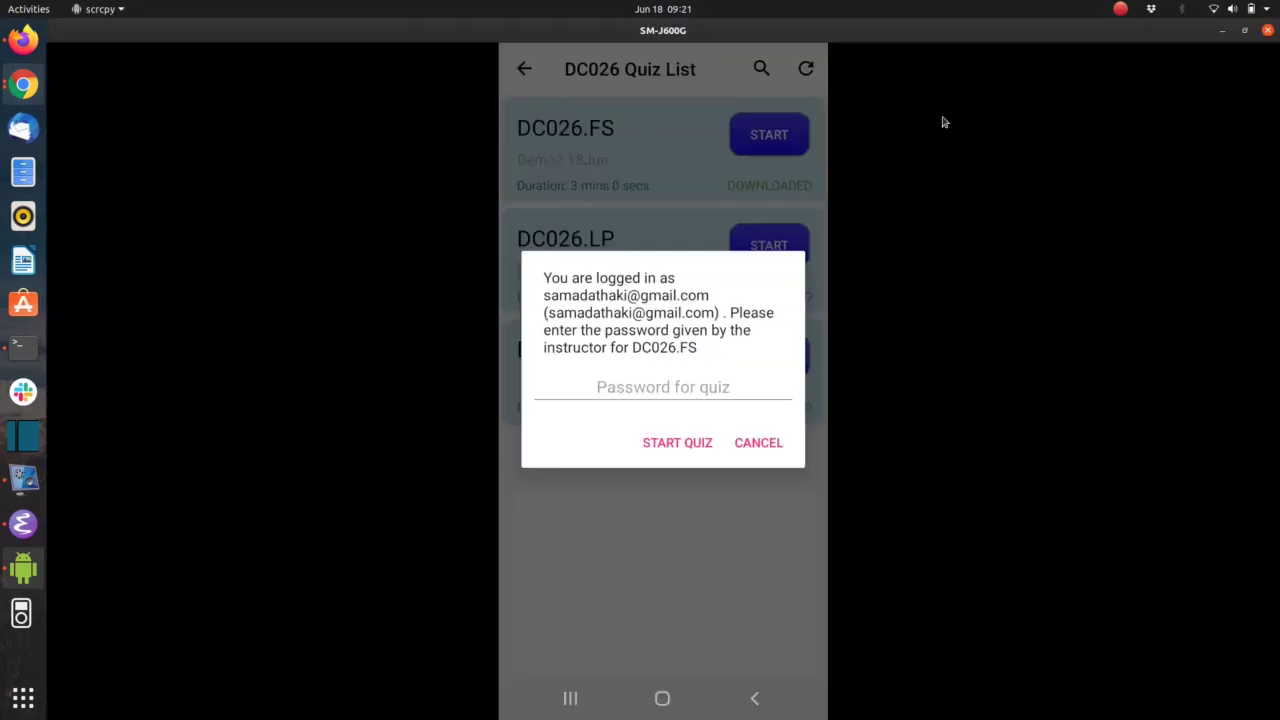
pyautogui.click(693, 388)
pyautogui.write('DHUB')
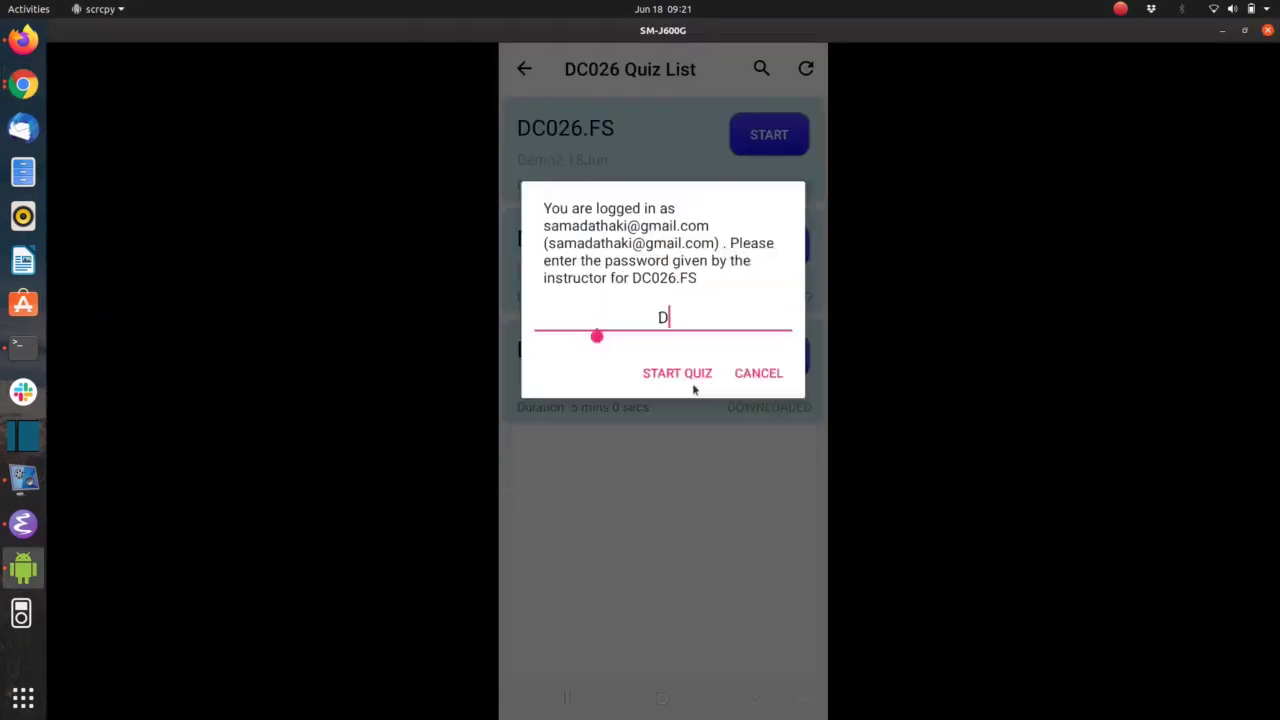
pyautogui.click(671, 398)
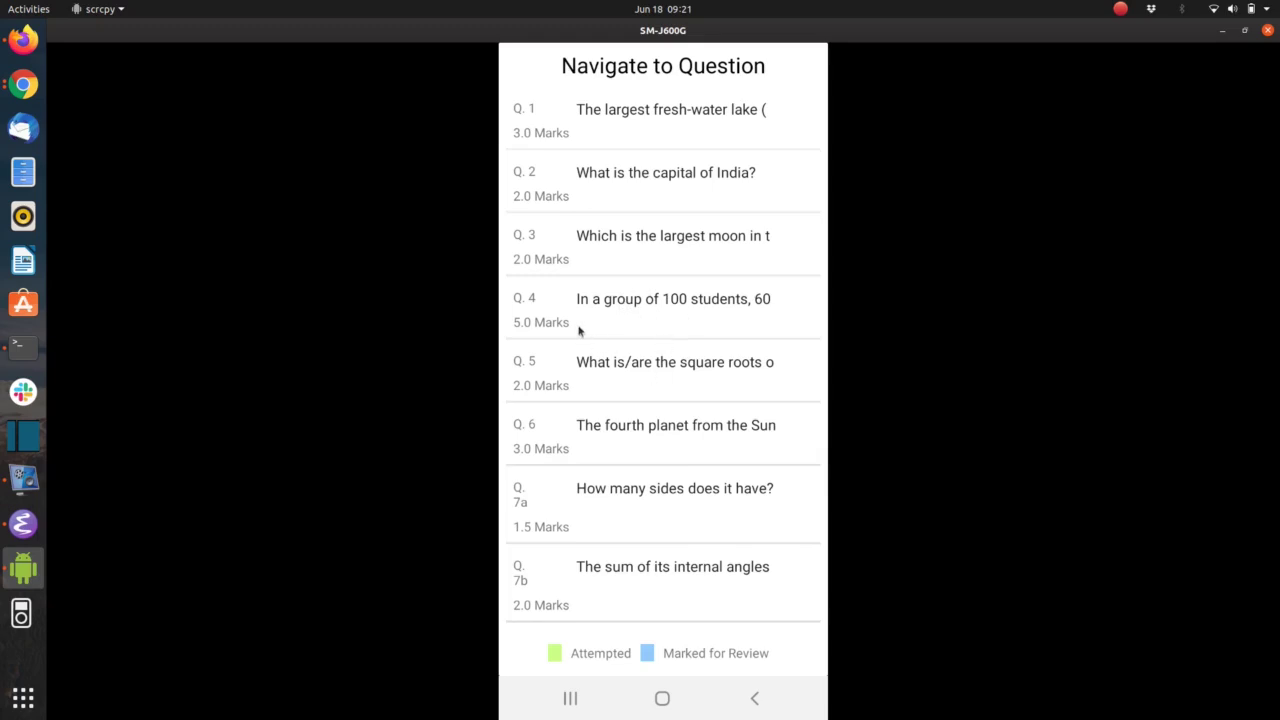
# Send 'Demo message on 18 Jun' in the open WhatsApp Web chat and return to the phone
pyautogui.click(22, 42)
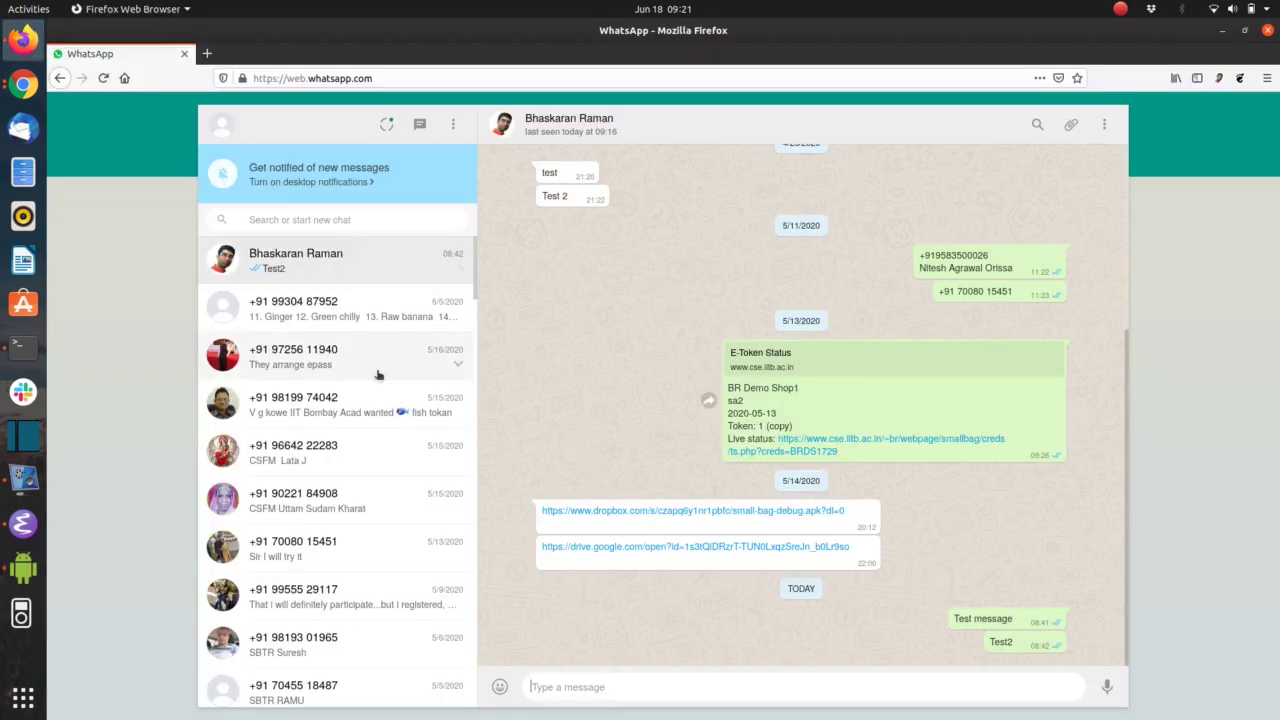
pyautogui.write('Demo message on 18')
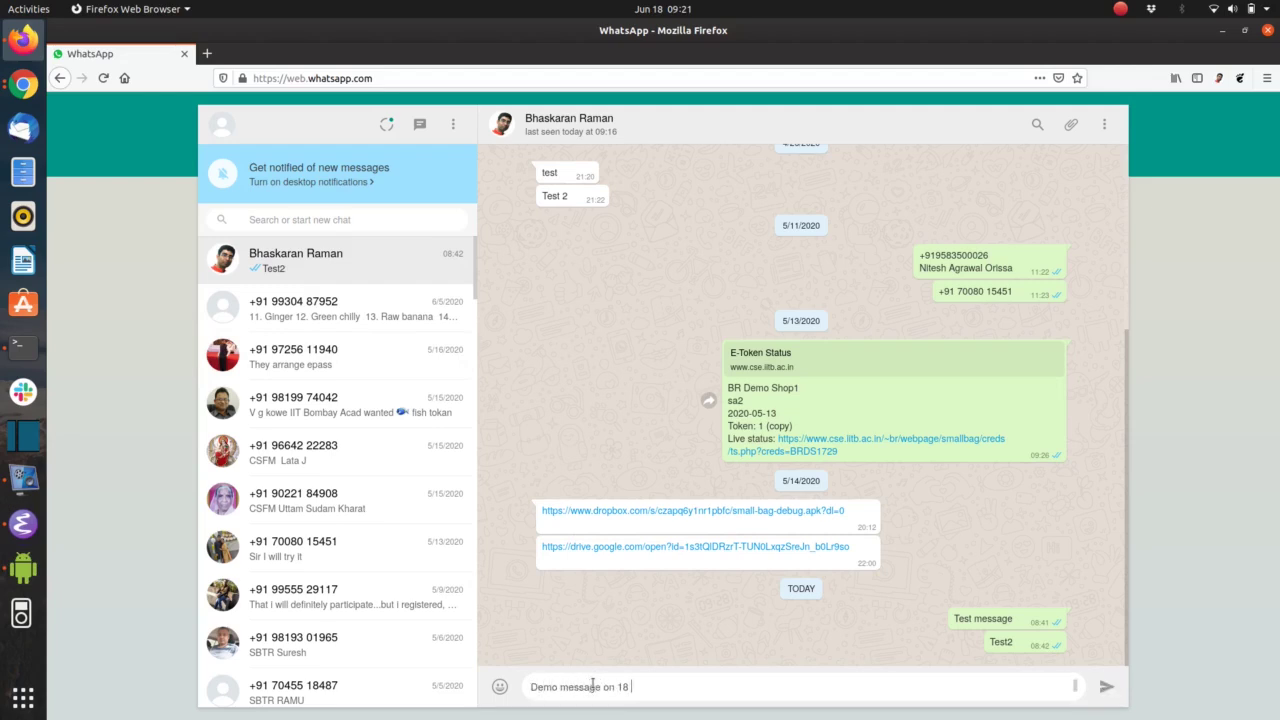
pyautogui.write(' Jun')
pyautogui.press('Return')
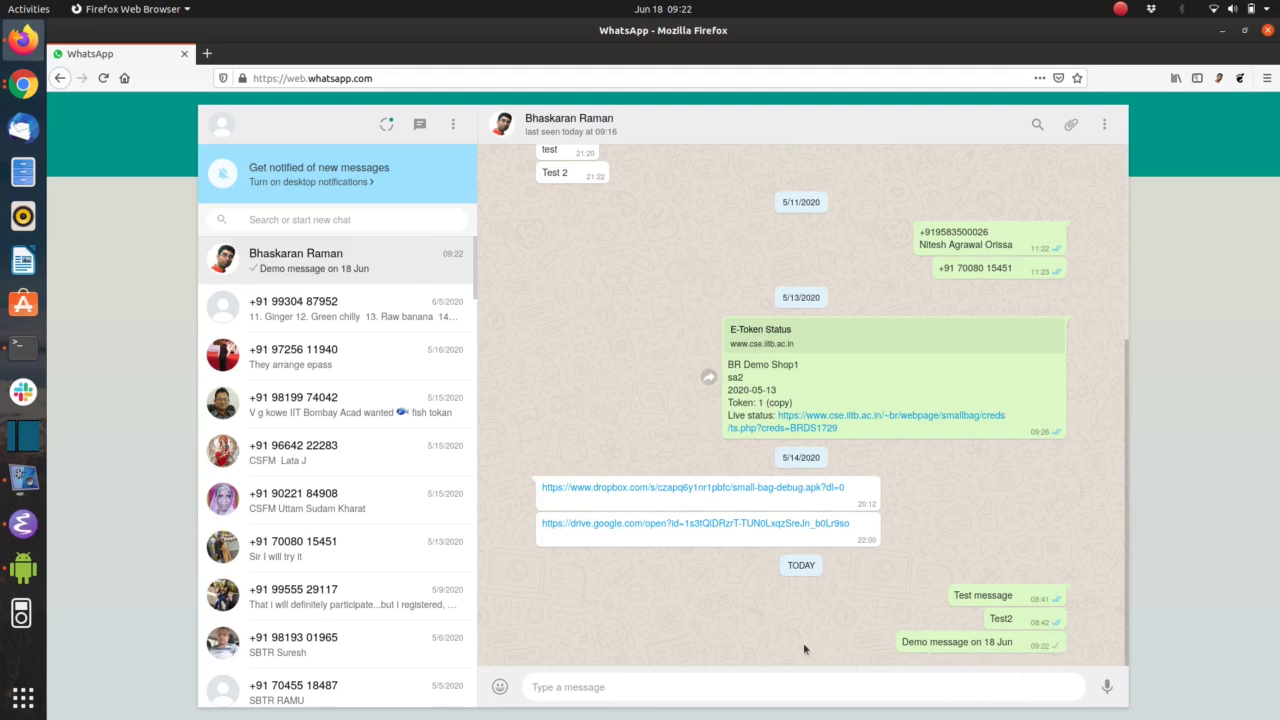
pyautogui.hotkey('alt', 'Tab')
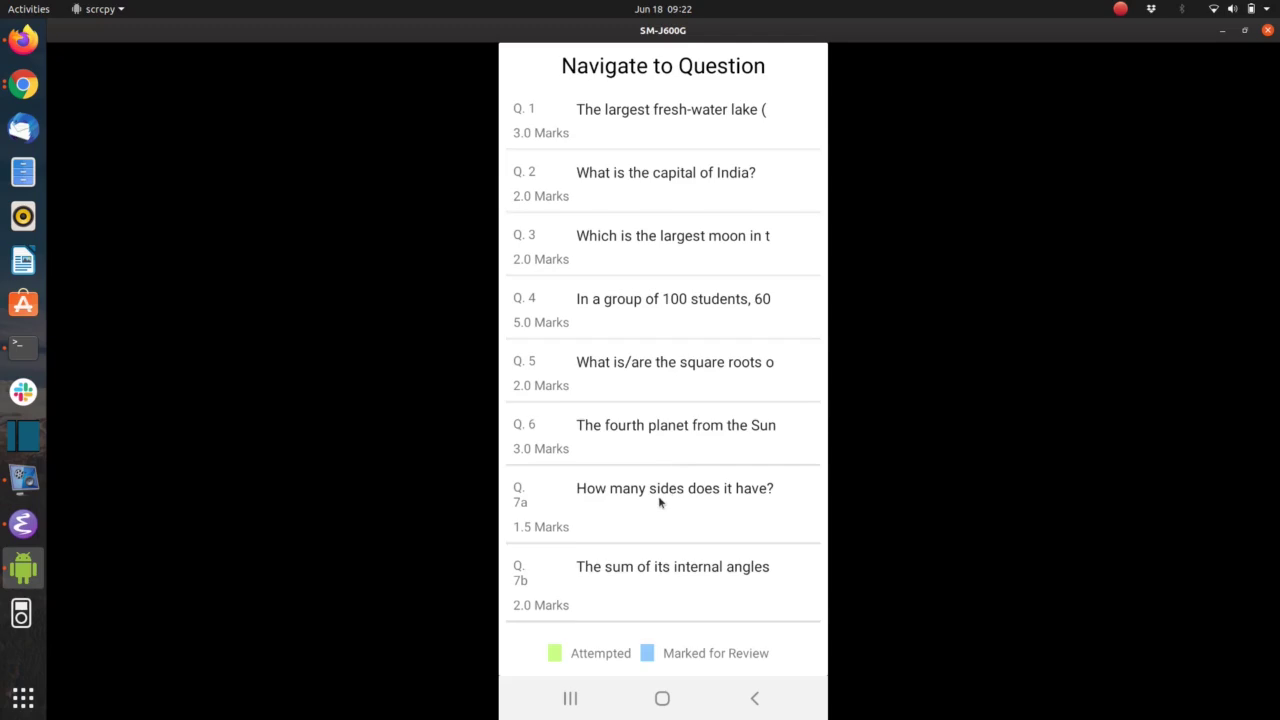
# Open question 7a on the phone, then return to the SAFE quiz admin page
pyautogui.click(658, 495)
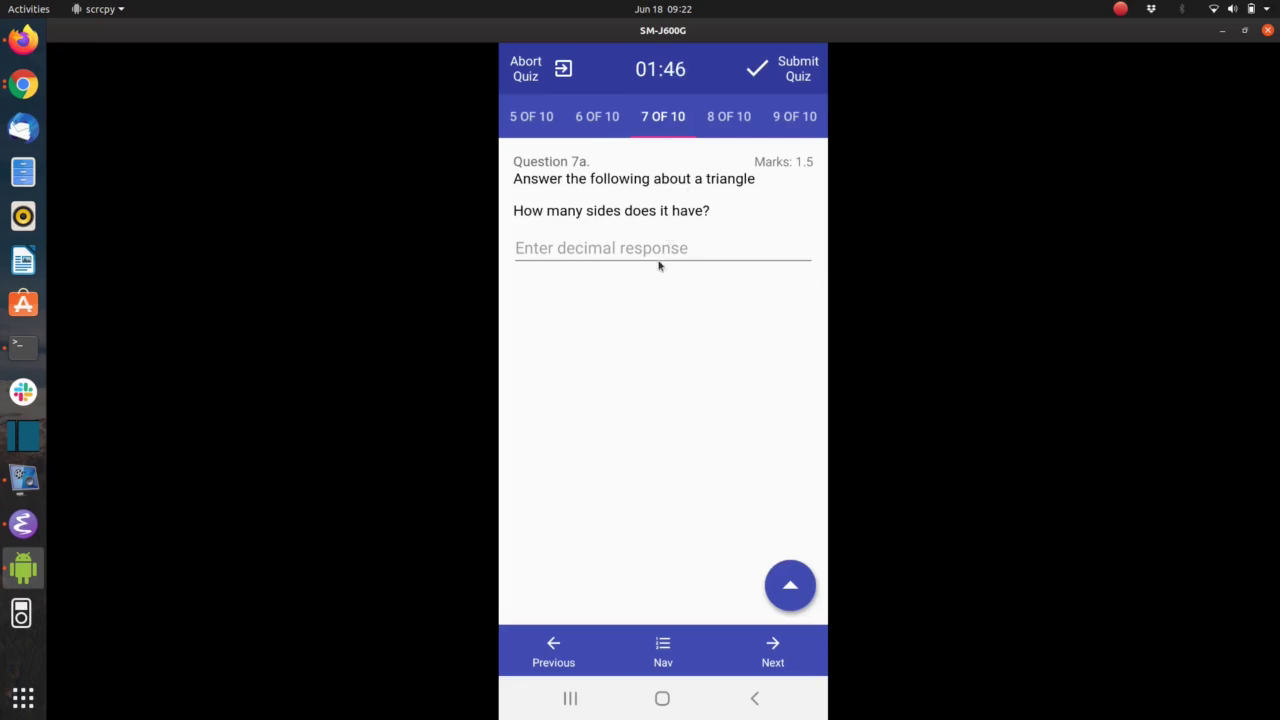
pyautogui.hotkey('alt', 'Tab')
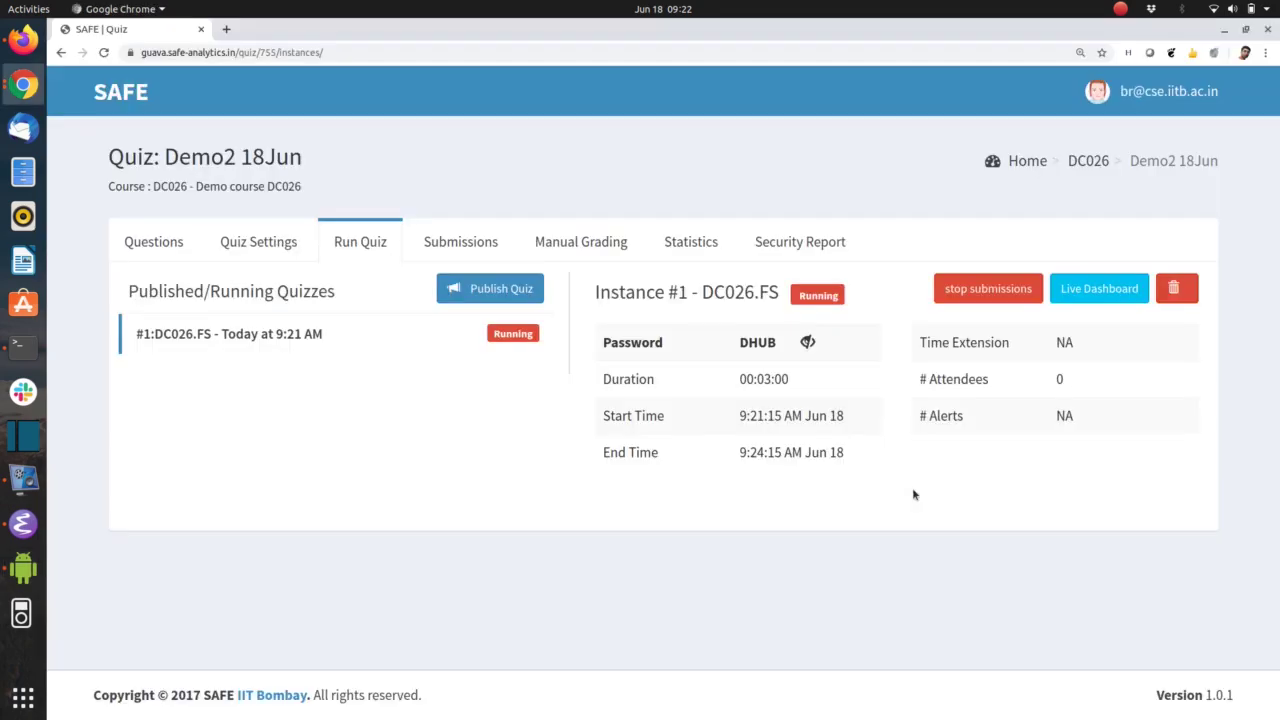
# Review the DC026.FS live dashboard's Students Status: one student taking it, one critical alert
pyautogui.click(1100, 289)
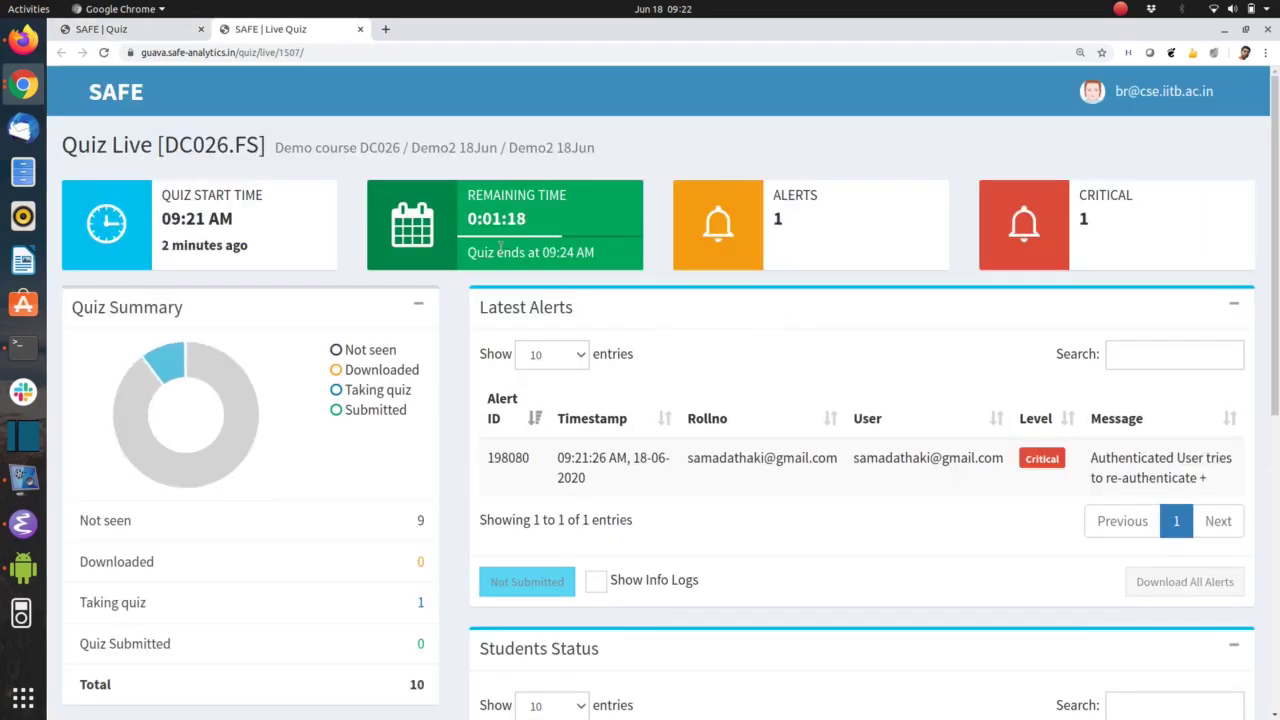
pyautogui.scroll(-1, 463, 490)
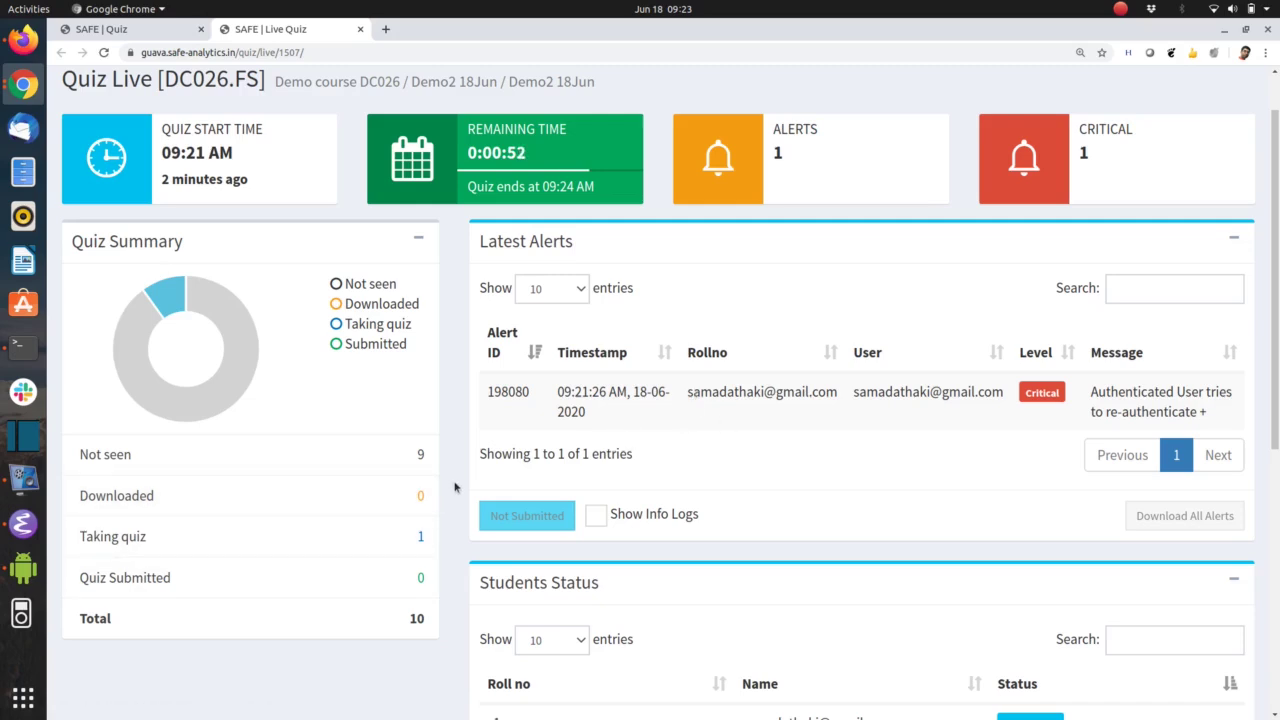
pyautogui.scroll(-1, 454, 487)
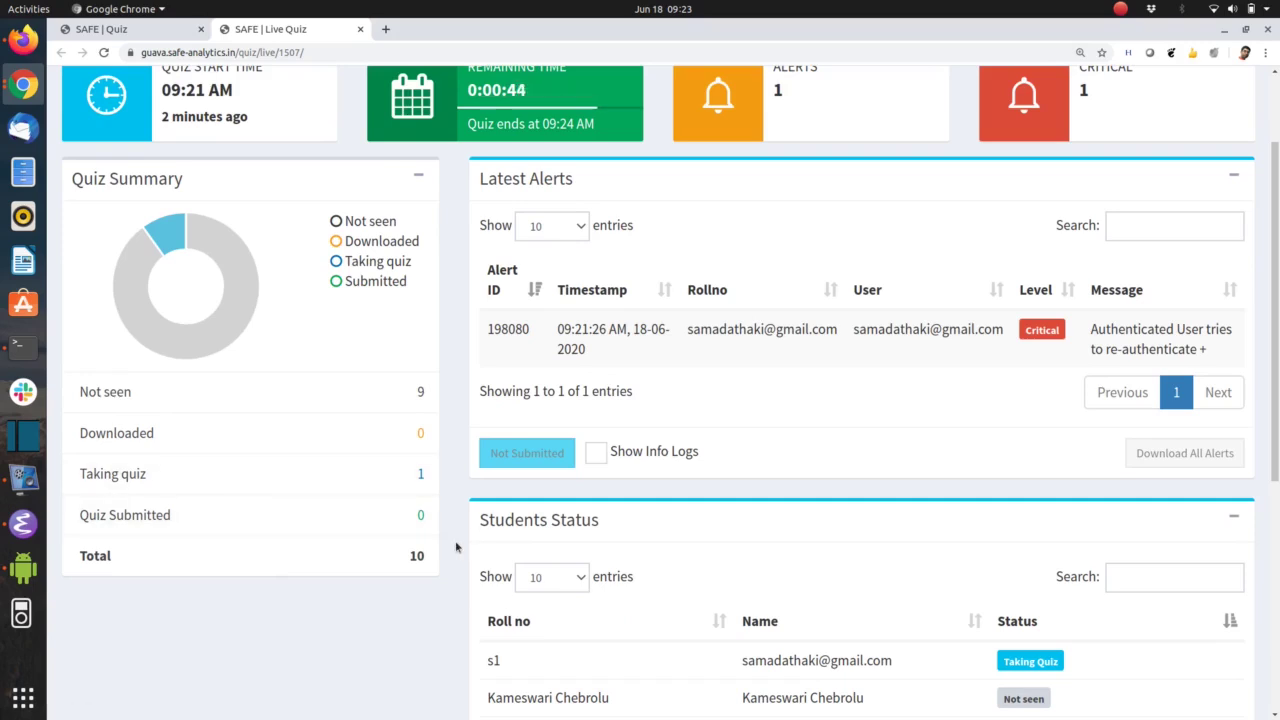
pyautogui.scroll(-4, 455, 546)
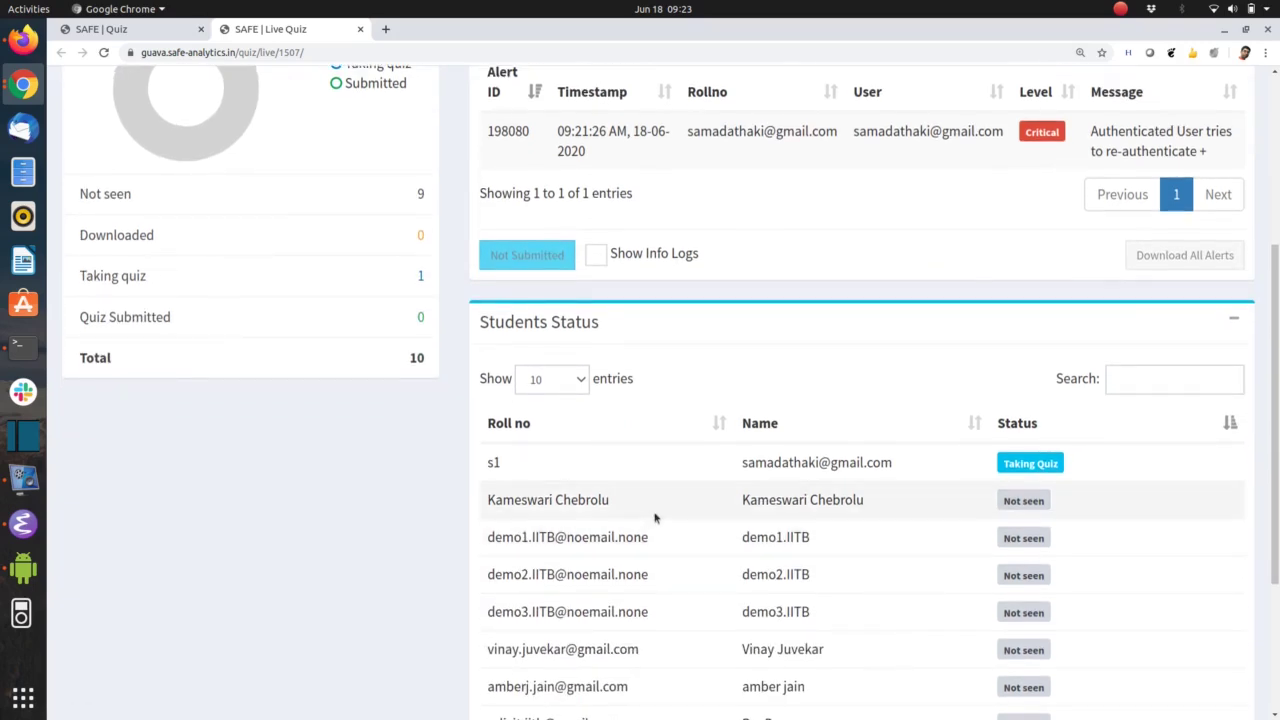
pyautogui.scroll(2, 658, 512)
pyautogui.scroll(-3, 680, 512)
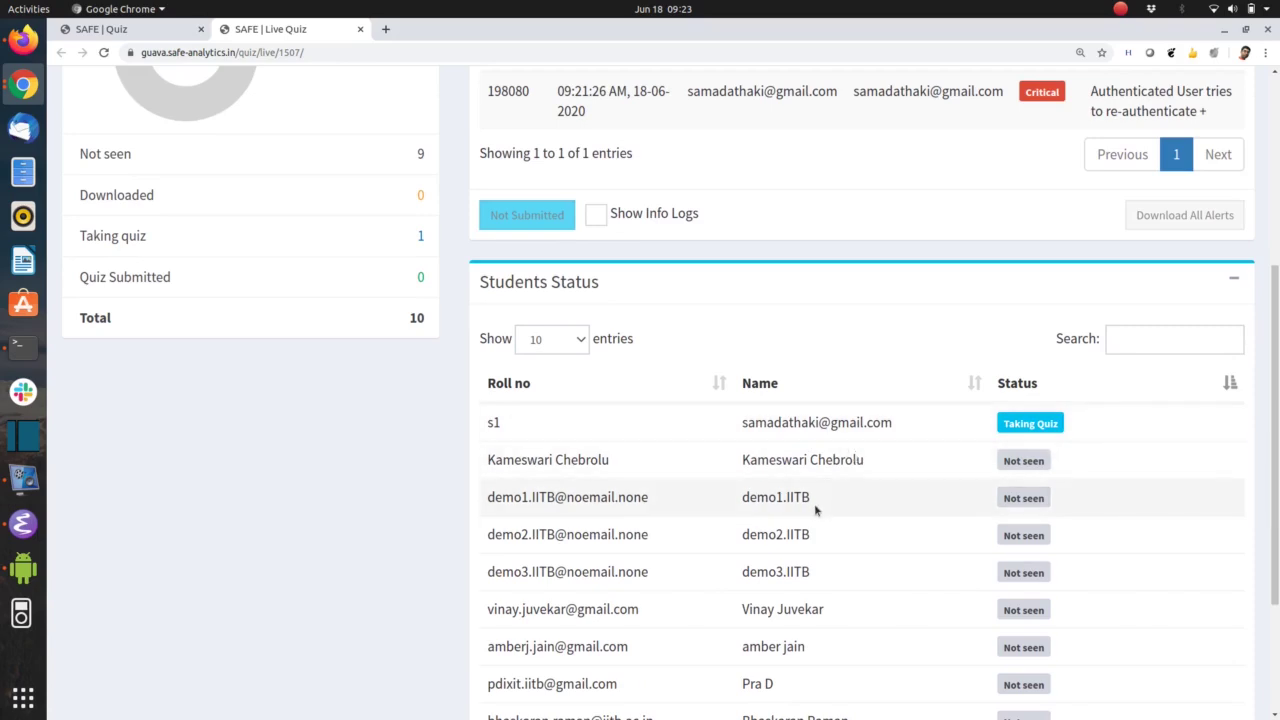
pyautogui.scroll(-5, 814, 508)
pyautogui.scroll(5, 814, 508)
pyautogui.scroll(5, 815, 510)
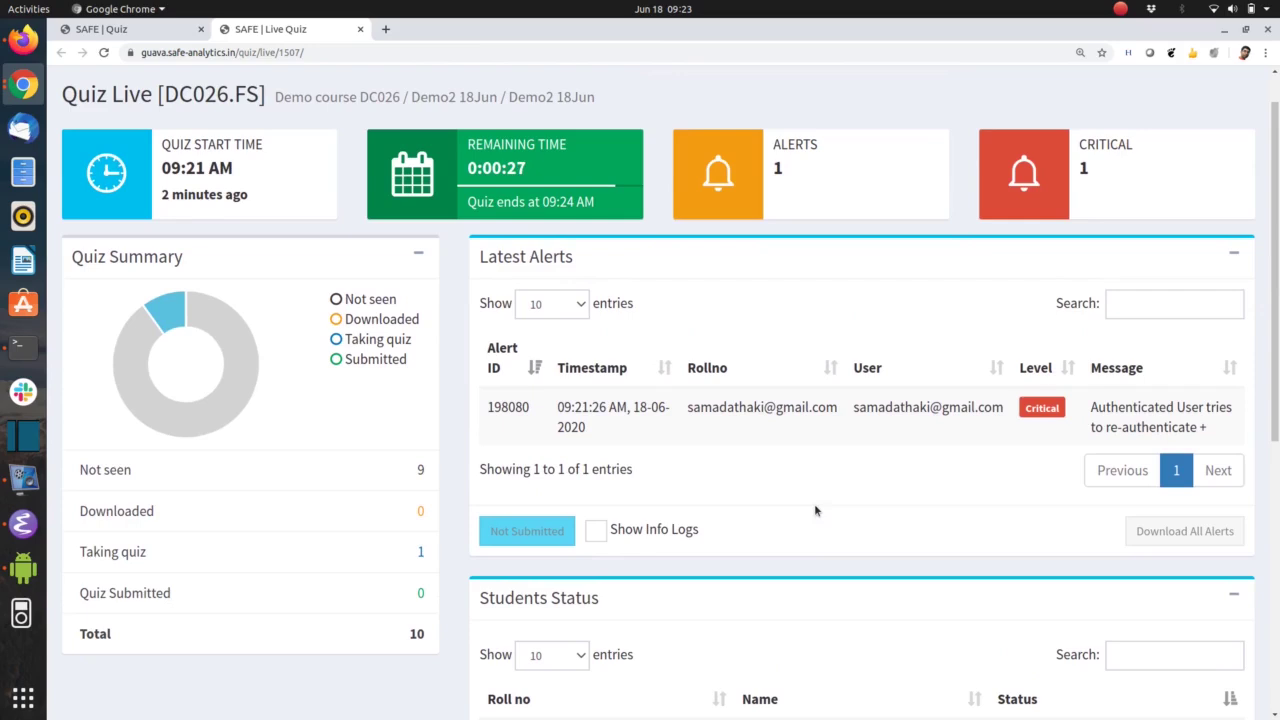
pyautogui.hotkey('alt', 'Tab')
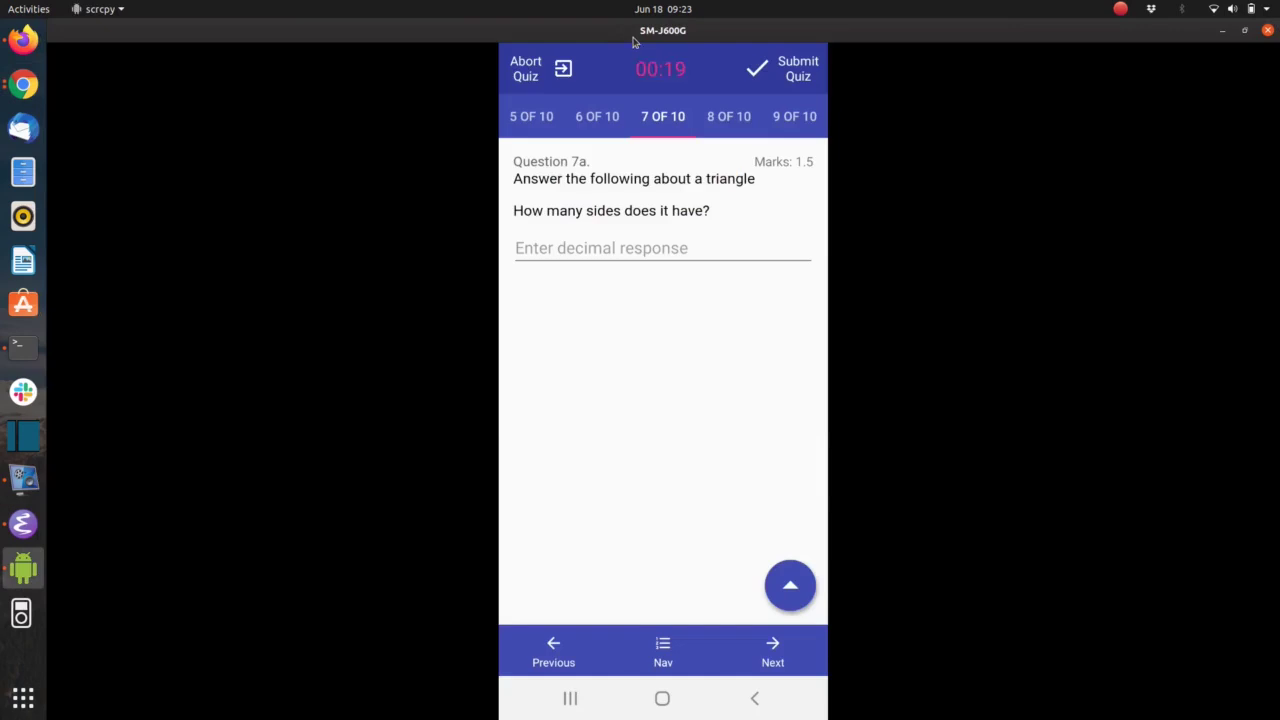
# Toggle the phone's notification shade while DC026.FS ends and stores its submission offline
pyautogui.hotkey('ctrl', 'n')
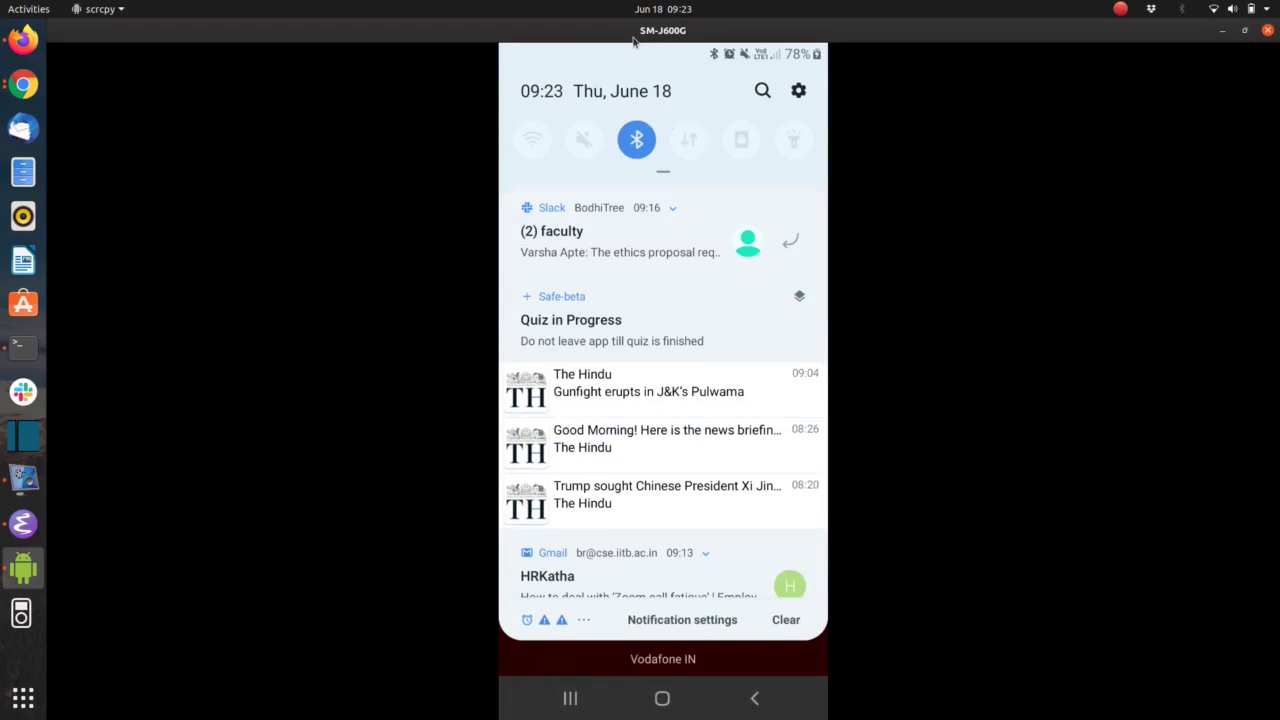
pyautogui.hotkey('ctrl', 'shift', 'n')
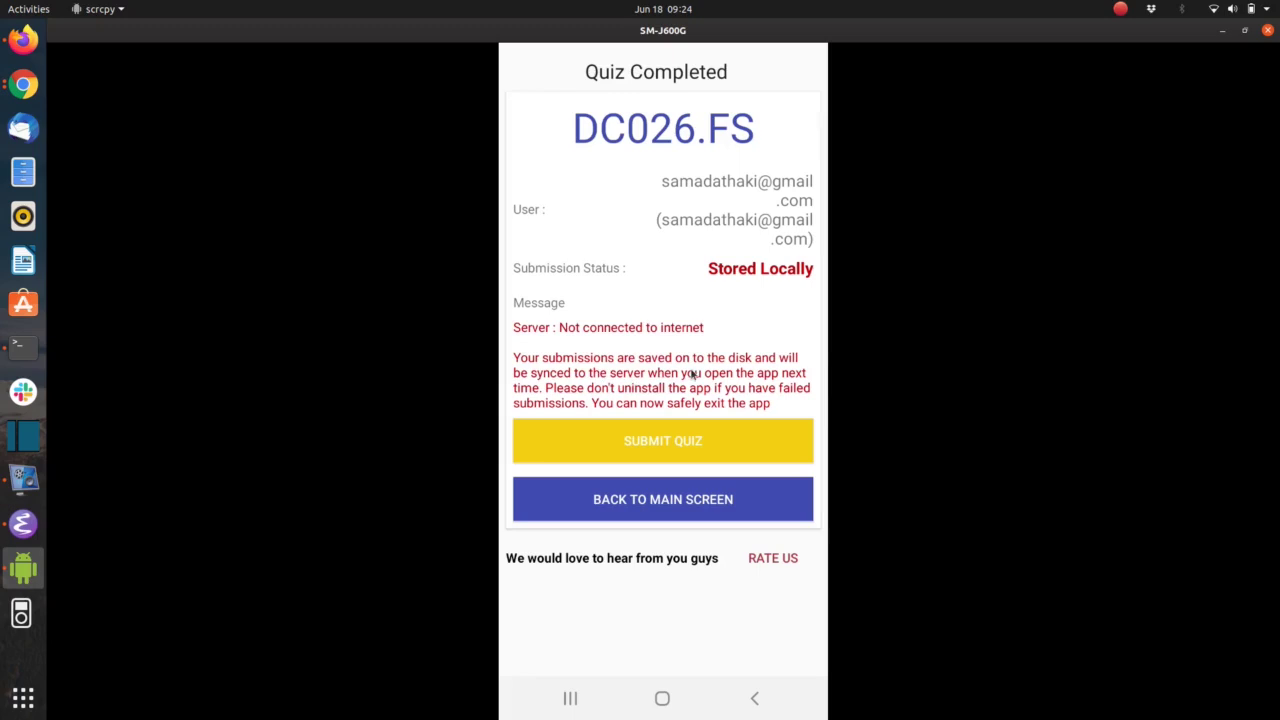
pyautogui.hotkey('alt', 'Tab')
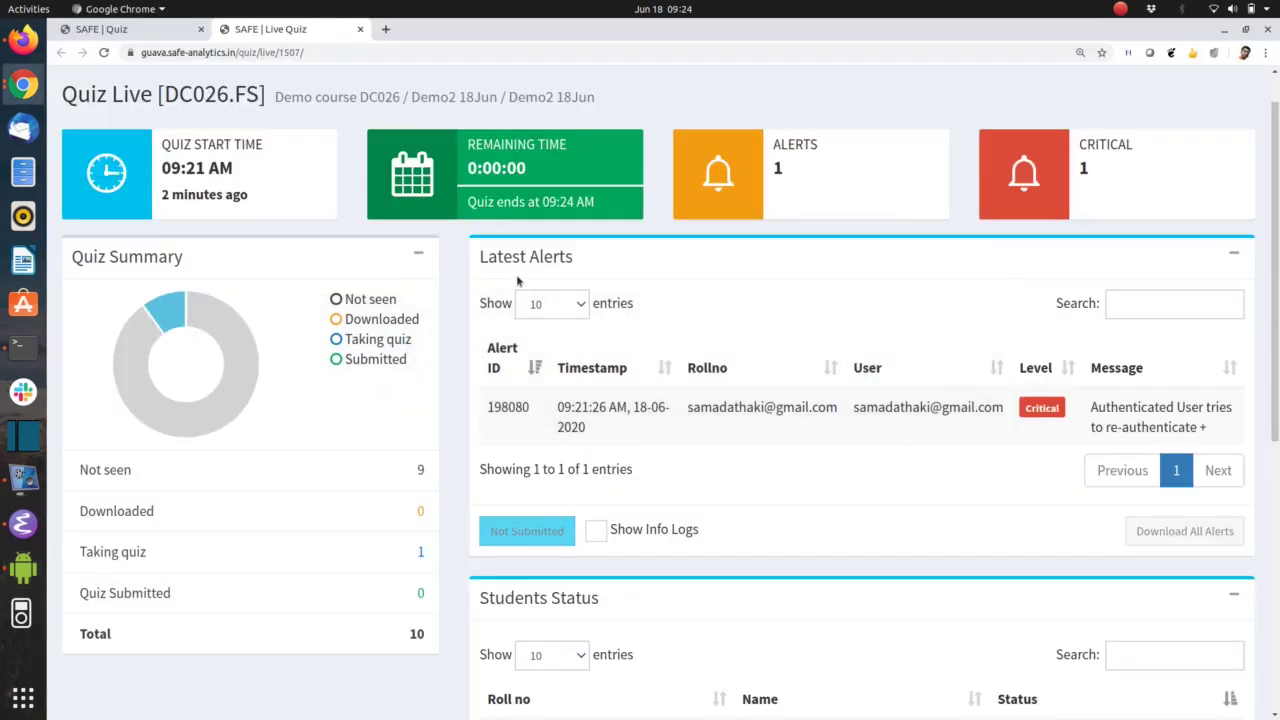
# Move from the live dashboard to Demo2 18Jun's Submissions list, still empty
pyautogui.click(140, 30)
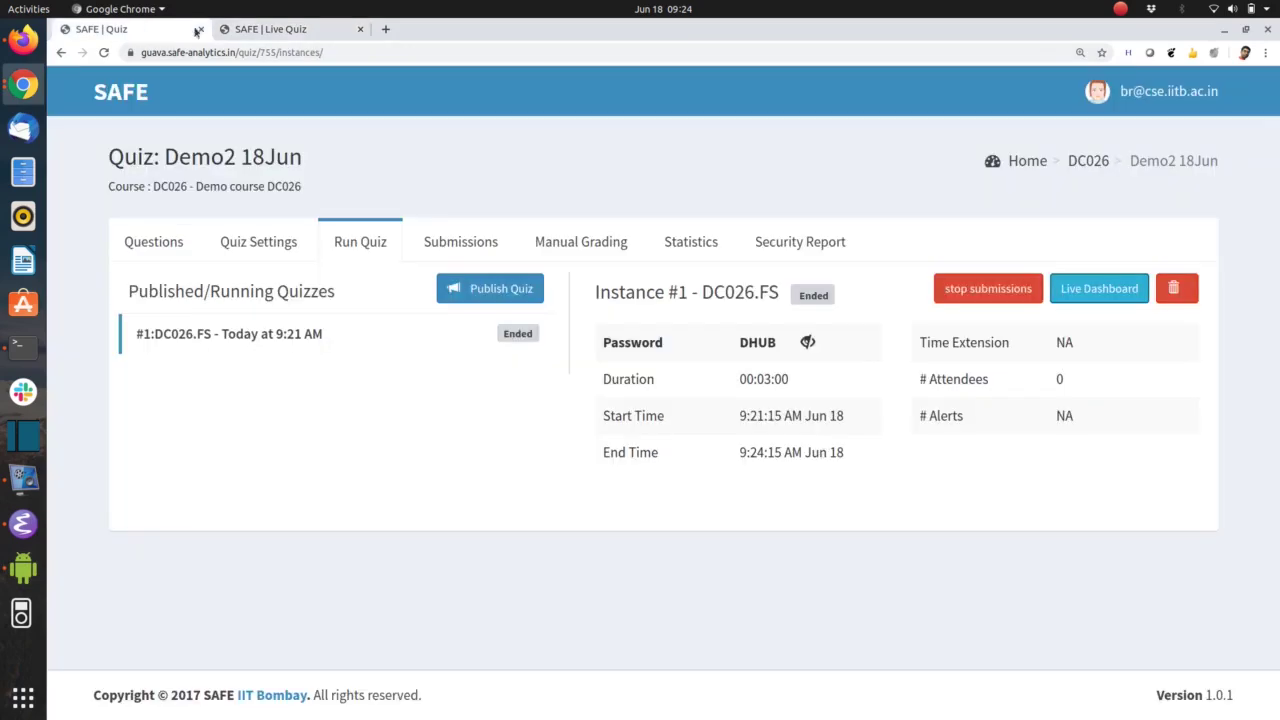
pyautogui.click(265, 37)
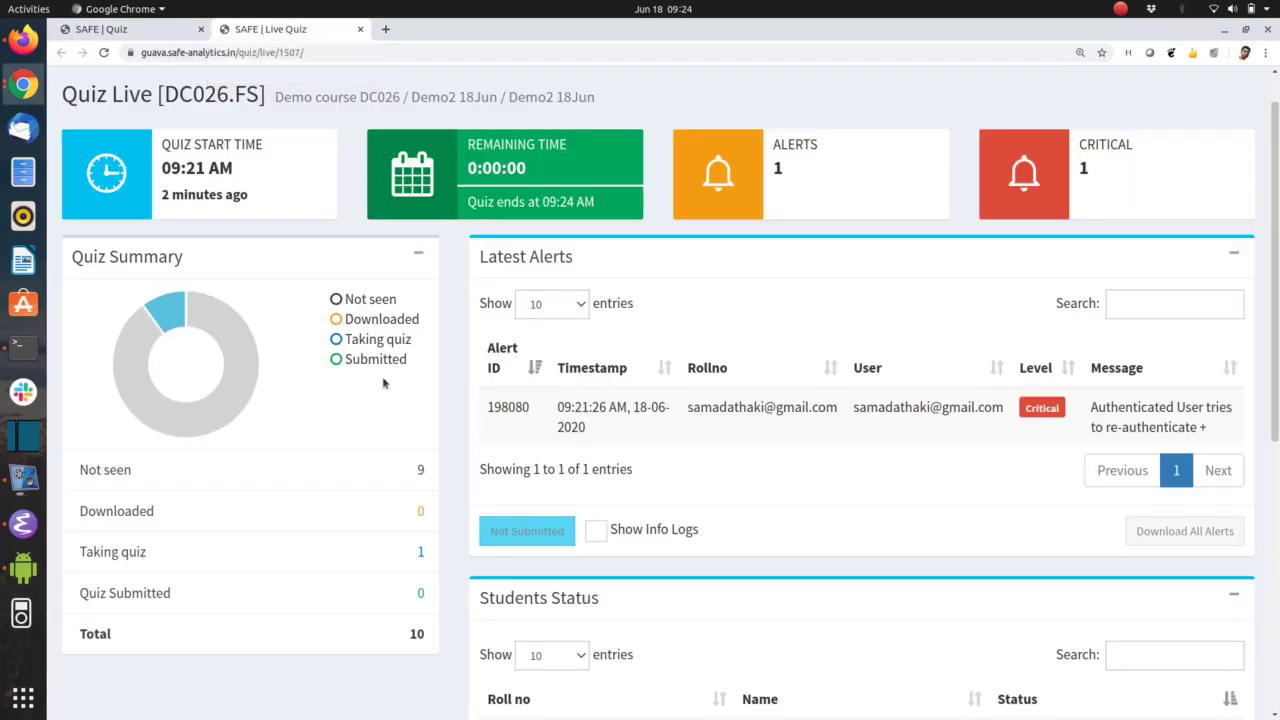
pyautogui.scroll(-2, 450, 471)
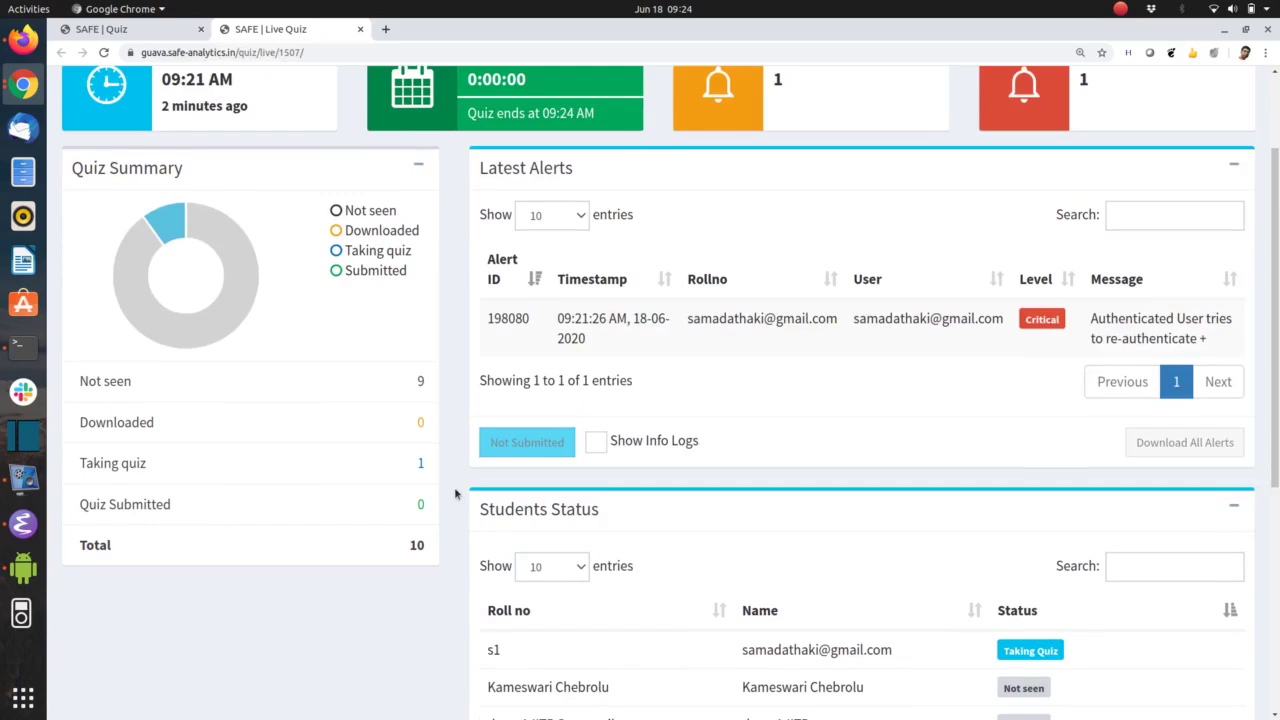
pyautogui.scroll(3, 454, 487)
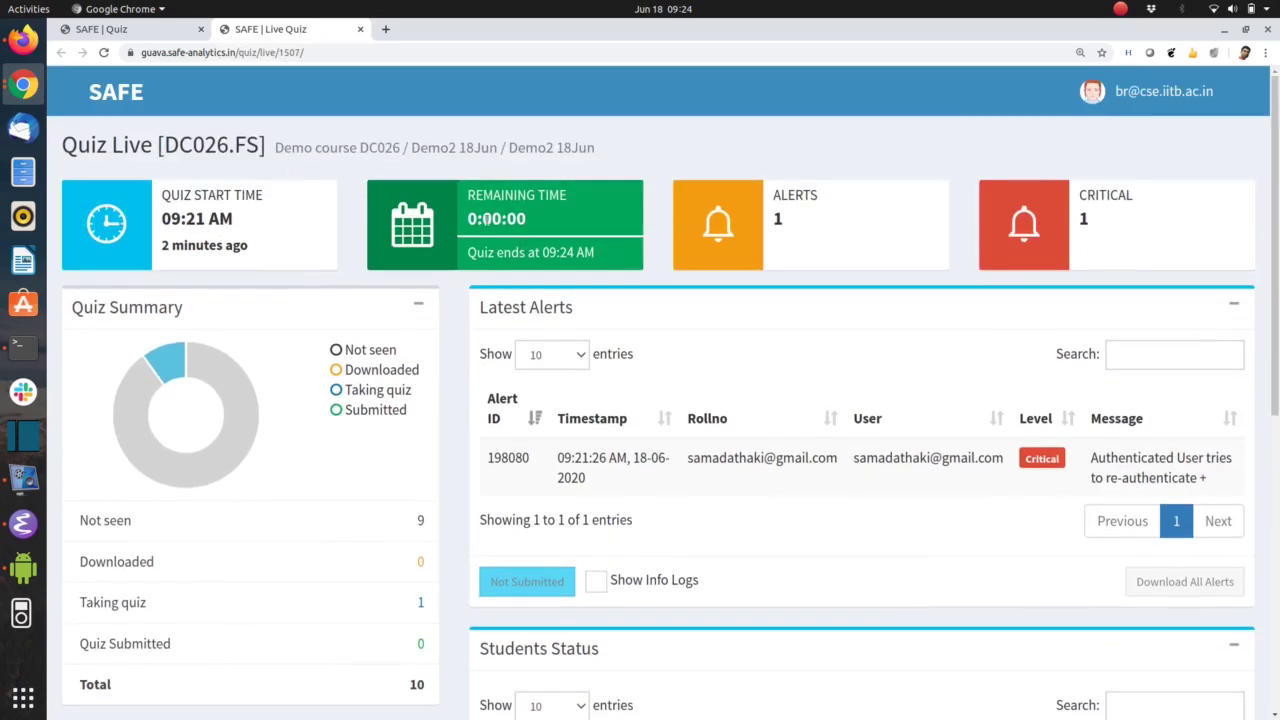
pyautogui.click(164, 31)
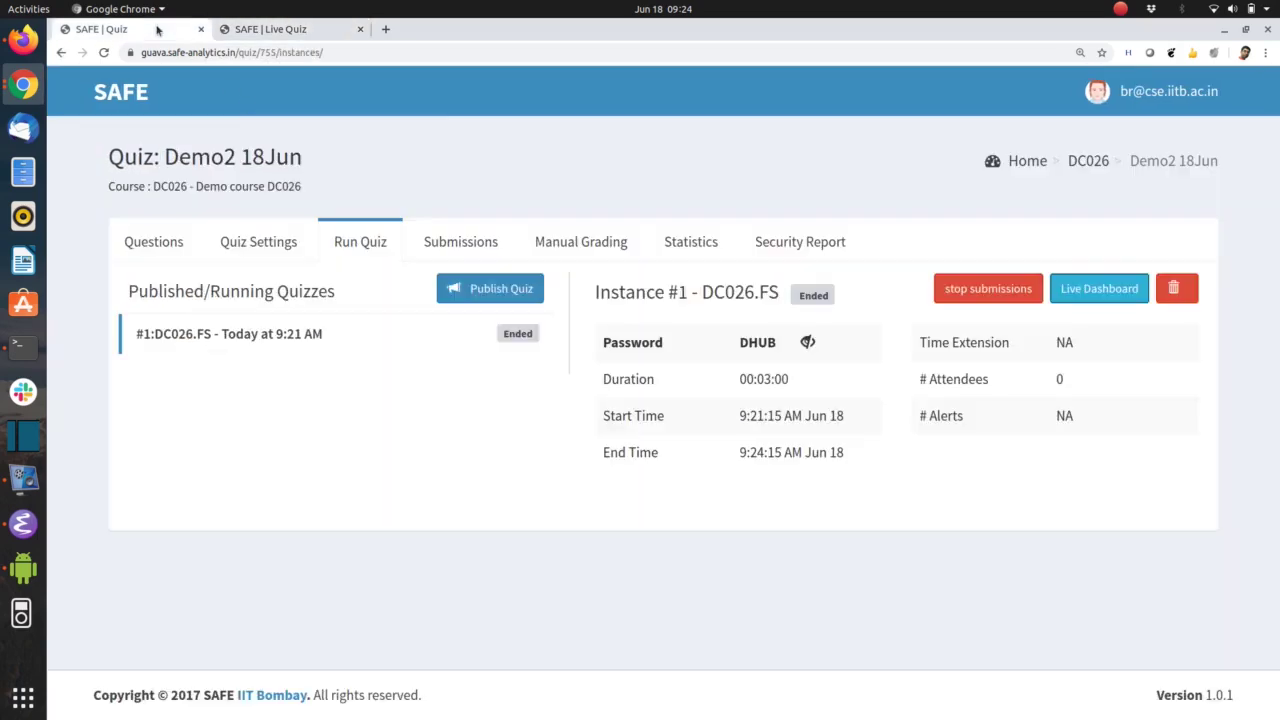
pyautogui.click(471, 241)
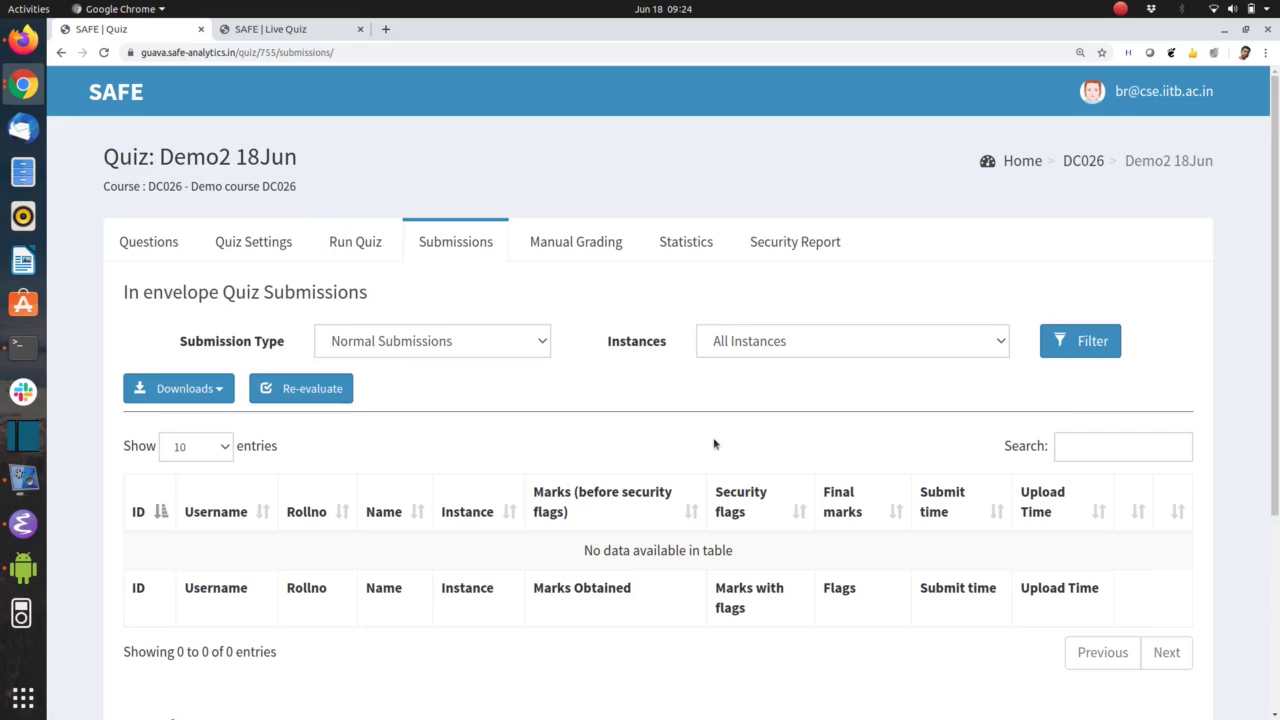
pyautogui.hotkey('alt', 'Tab')
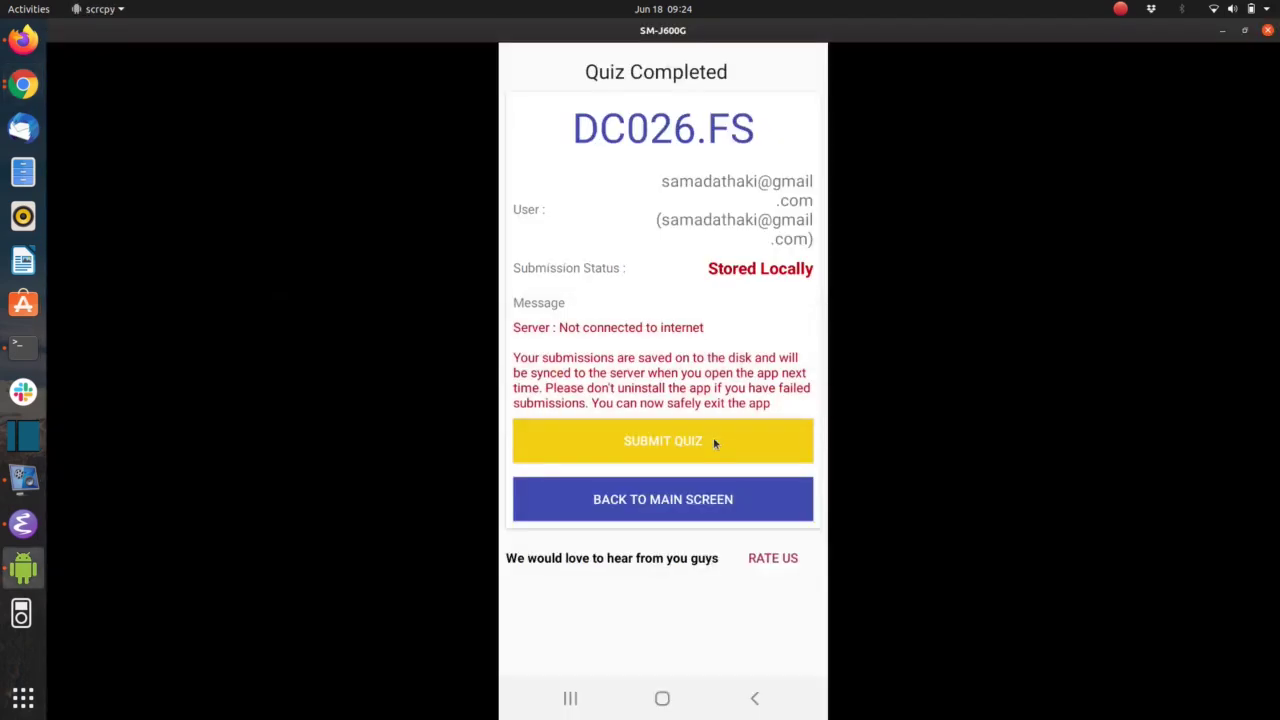
# Upload the stored DC026.FS submission from course DC026's quiz list and dismiss the success message
pyautogui.hotkey('alt', 'n')
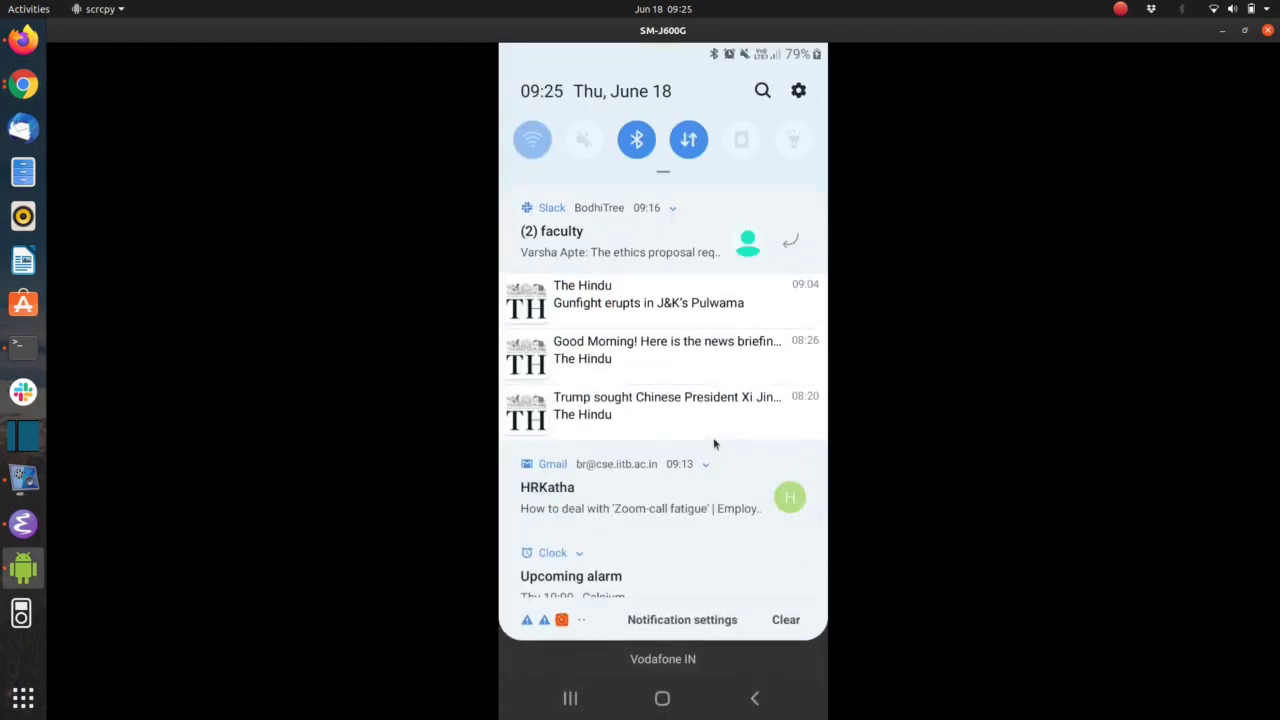
pyautogui.hotkey('alt', 'shift', 'n')
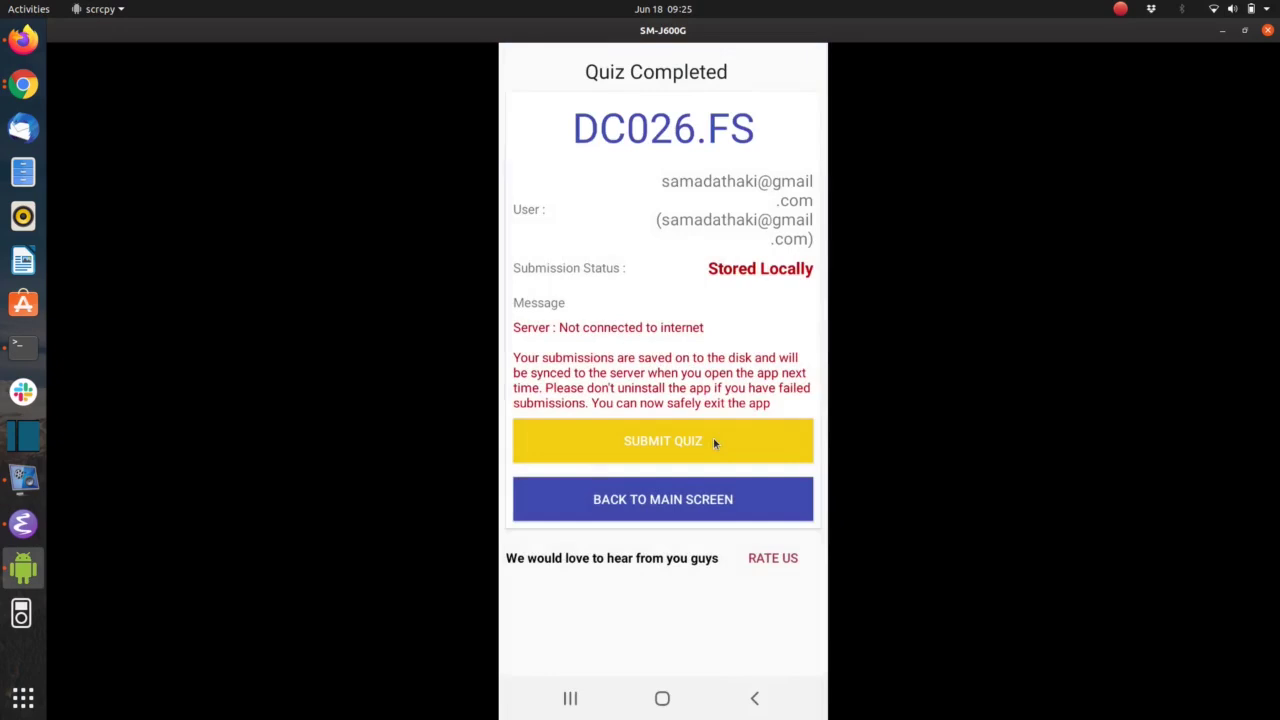
pyautogui.click(754, 700)
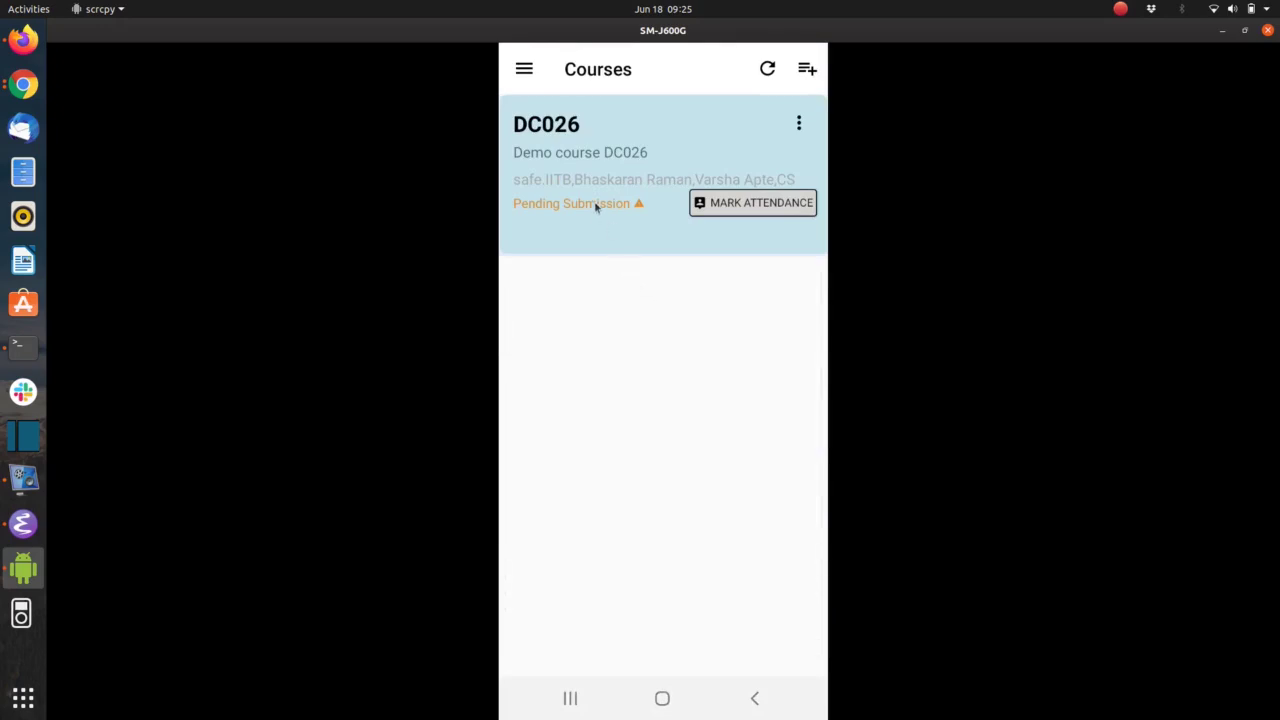
pyautogui.click(596, 205)
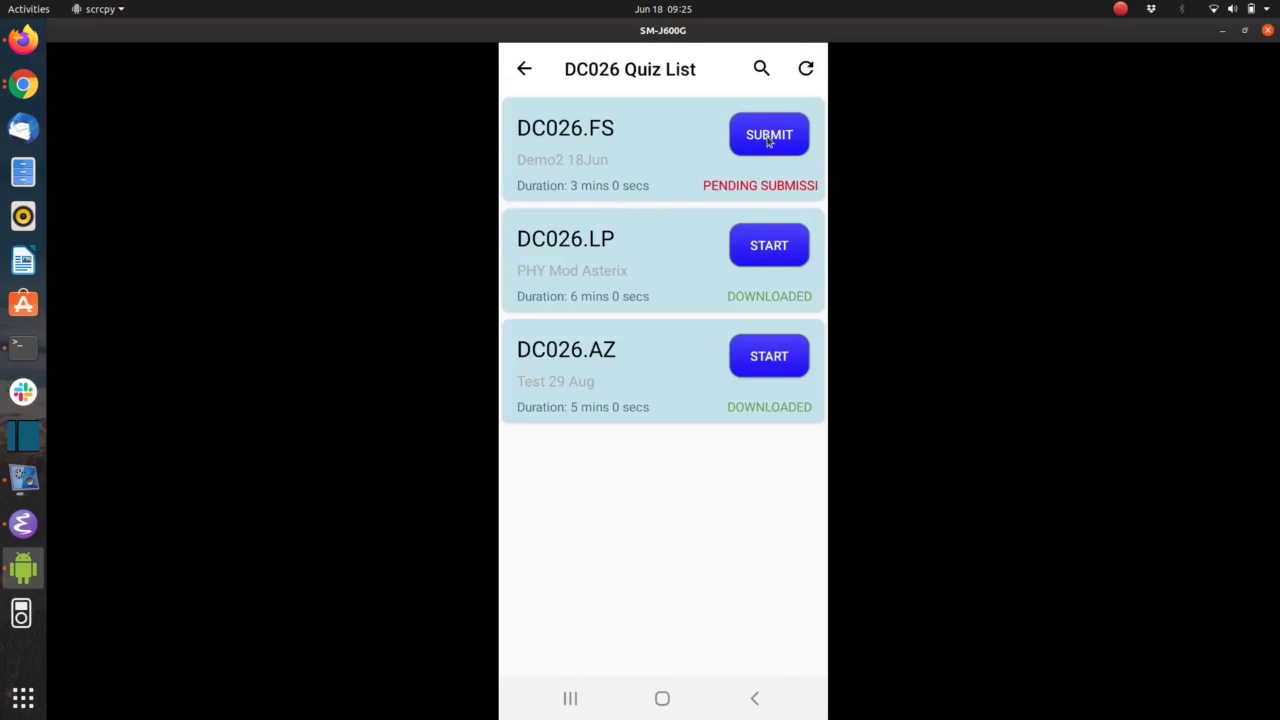
pyautogui.click(767, 140)
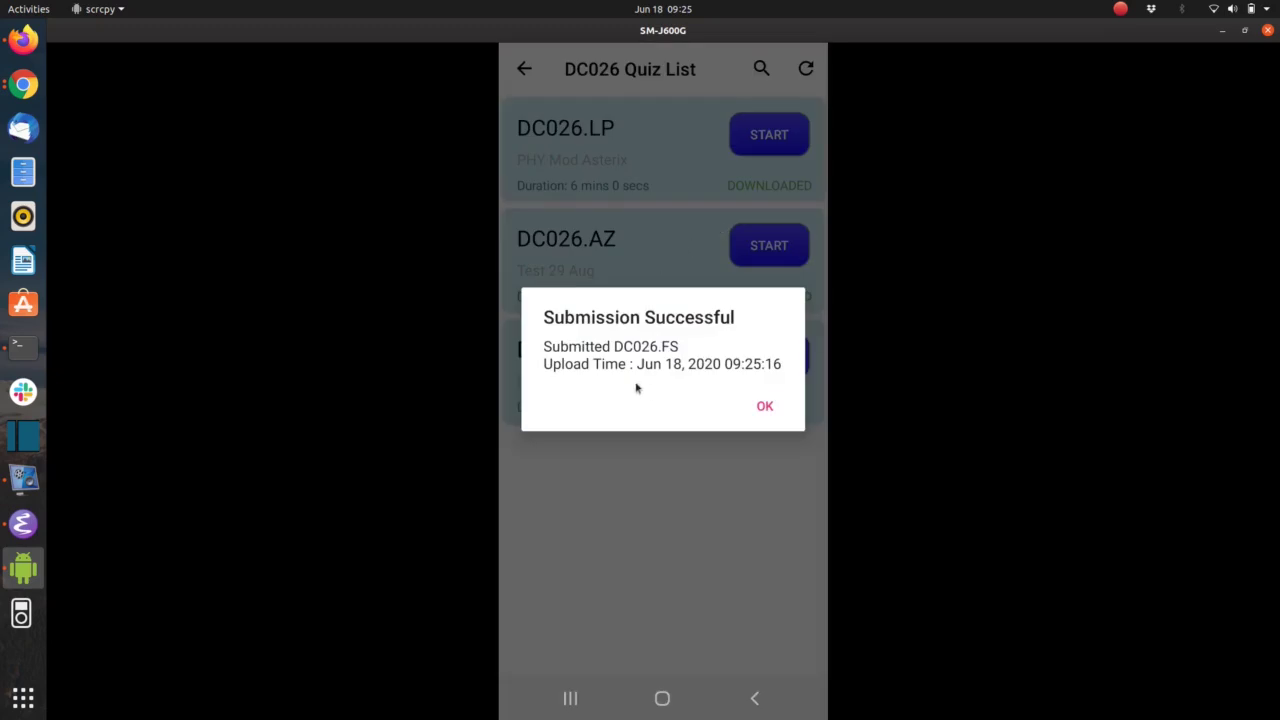
pyautogui.click(765, 407)
pyautogui.hotkey('alt', 'Tab')
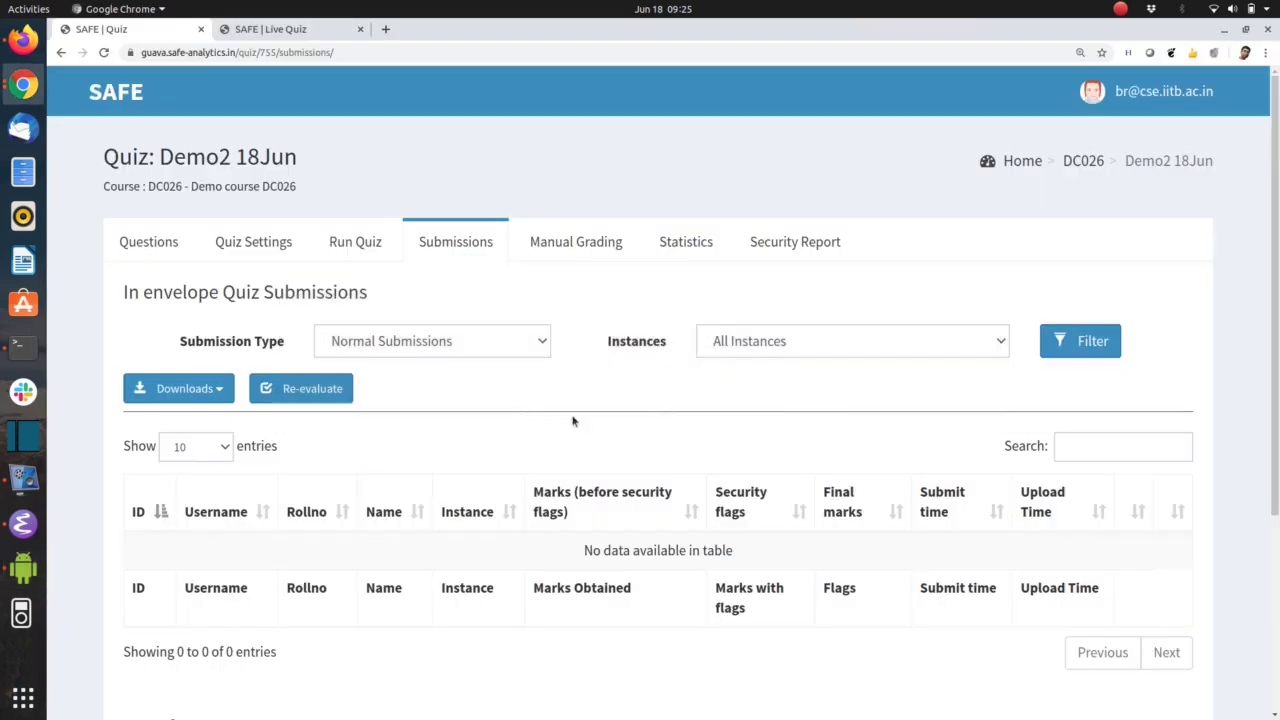
# Reload the Demo2 18Jun submissions page with F5
pyautogui.press('F5')
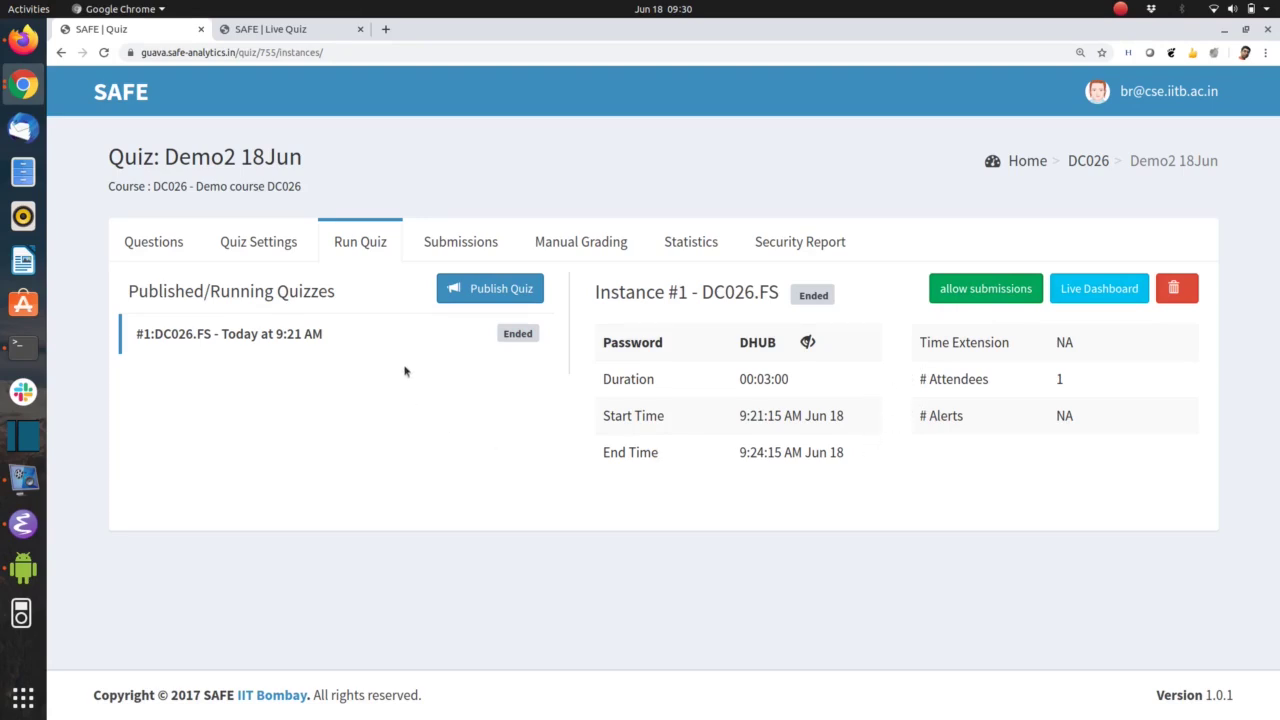
# Check the Submissions list for the DC026.FS entry: 0.00 marks, submitted 9:24, uploaded 9:25 AM
pyautogui.click(467, 245)
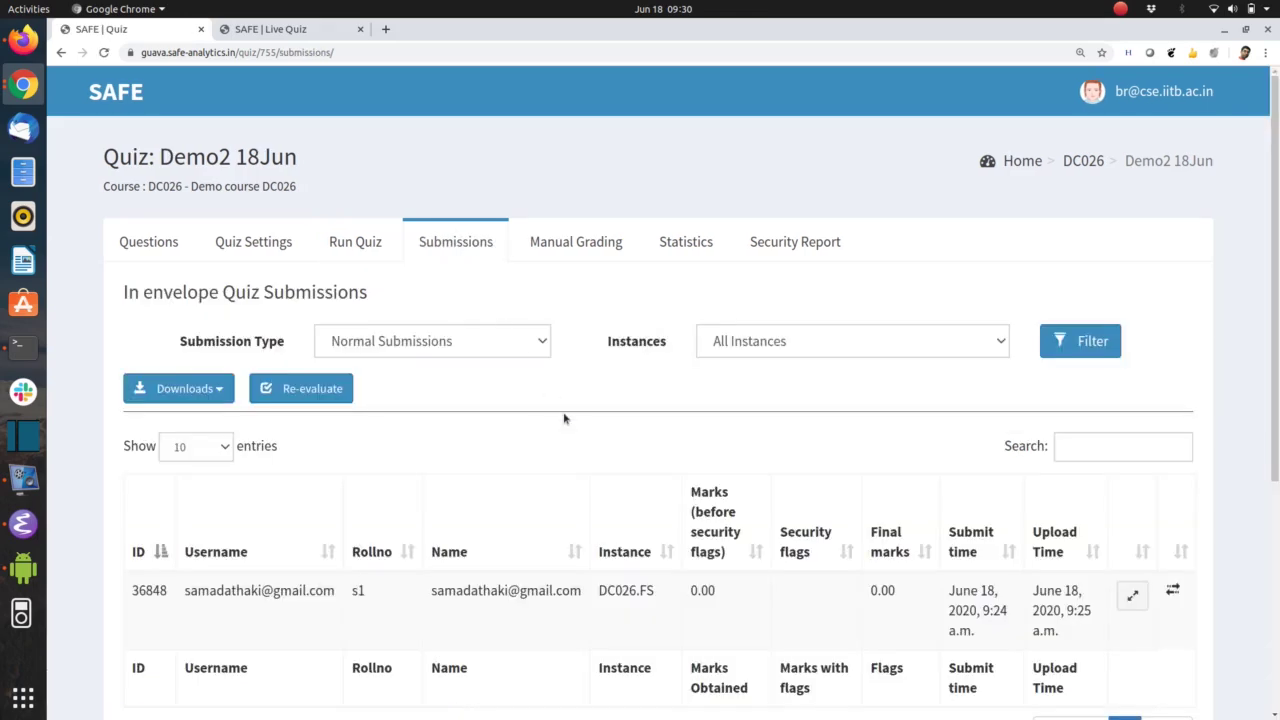
pyautogui.scroll(-5, 564, 418)
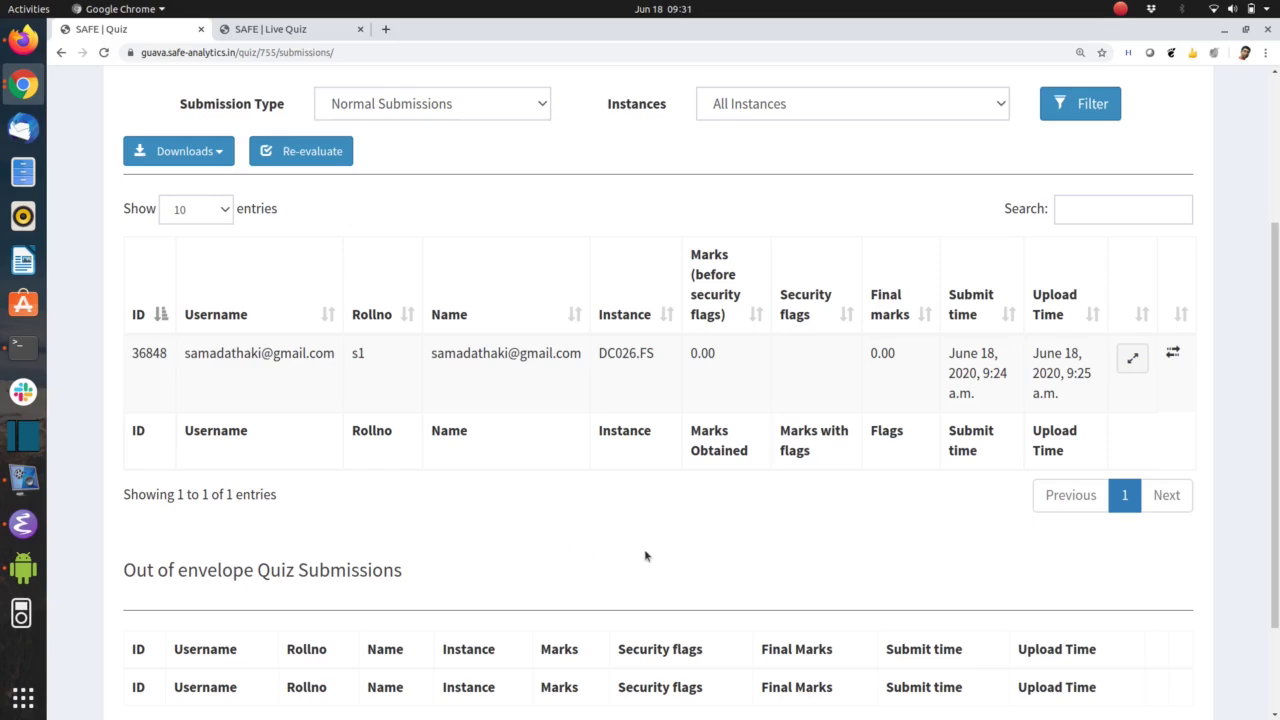
pyautogui.scroll(-1, 646, 556)
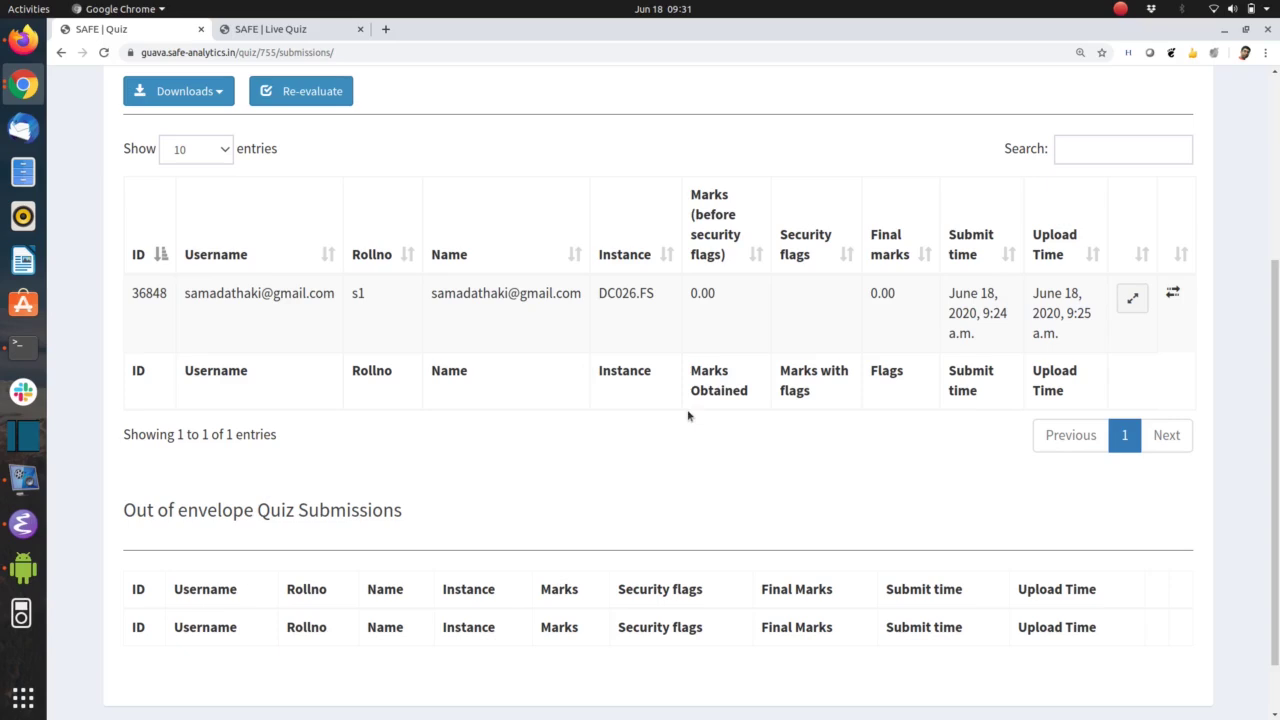
# Move the DC026.FS submission out of the envelope, then back into it
pyautogui.click(1173, 295)
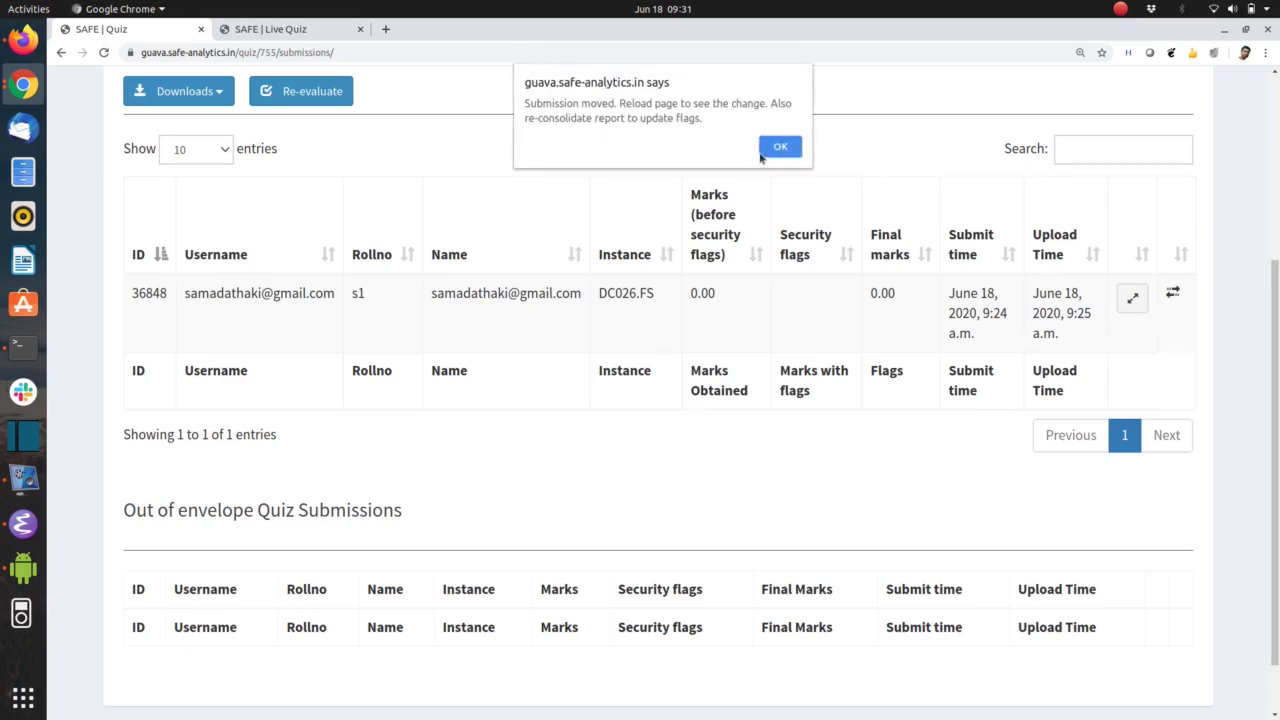
pyautogui.click(785, 148)
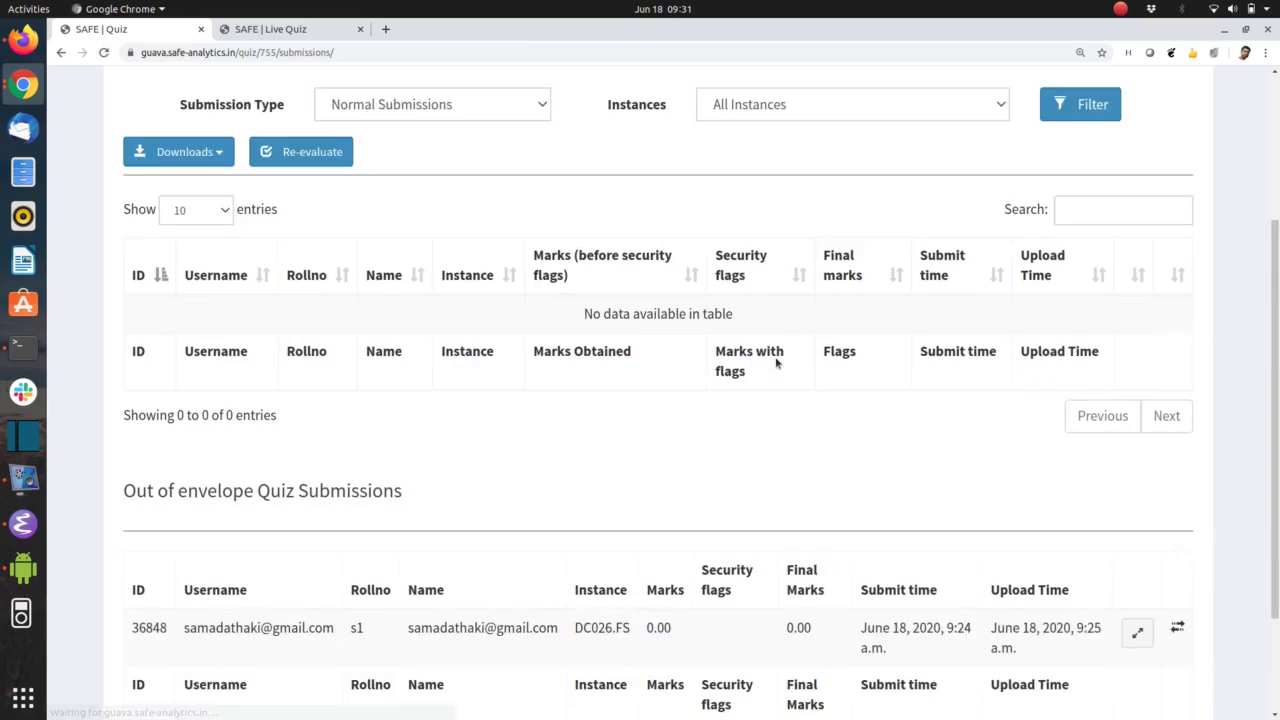
pyautogui.scroll(-2, 764, 418)
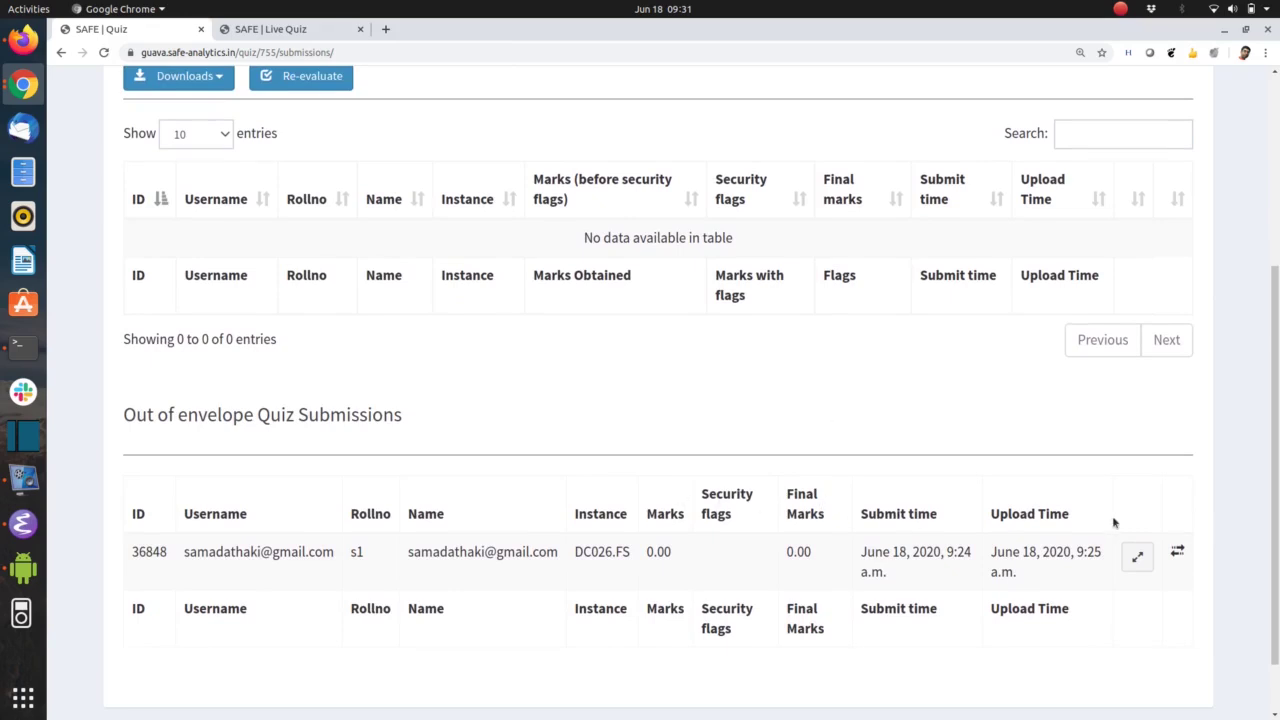
pyautogui.click(1177, 551)
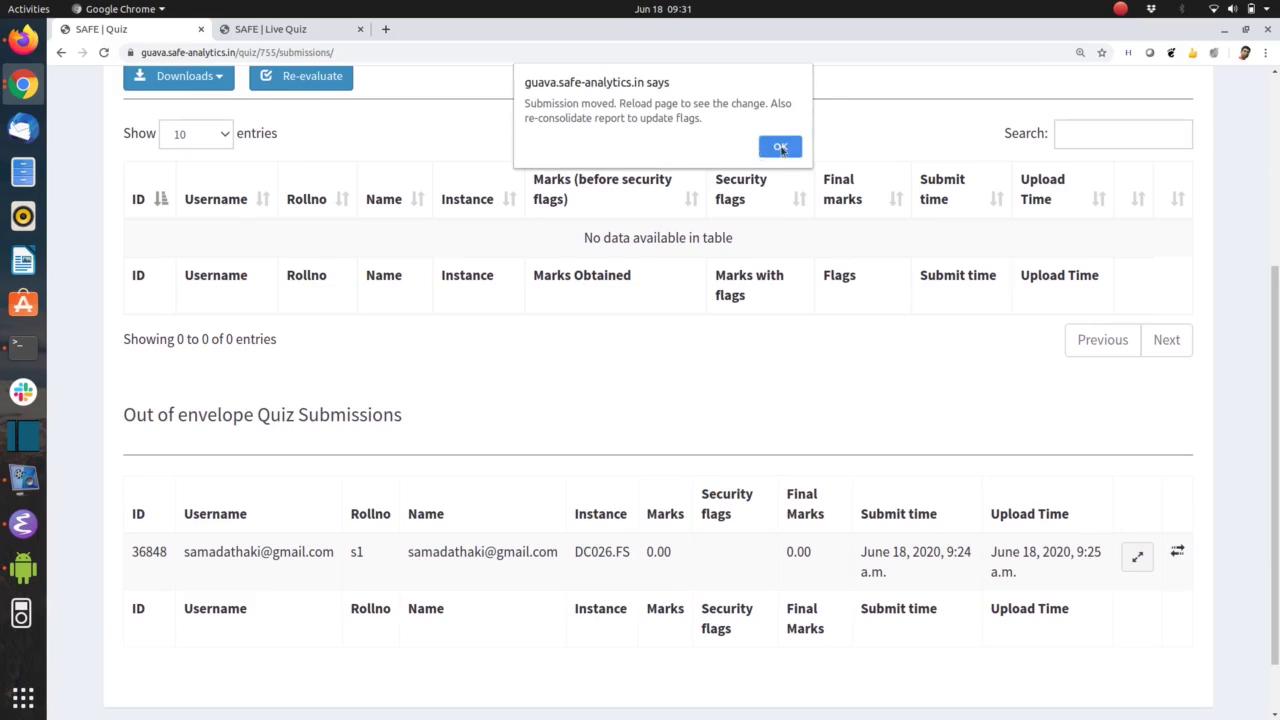
pyautogui.click(768, 148)
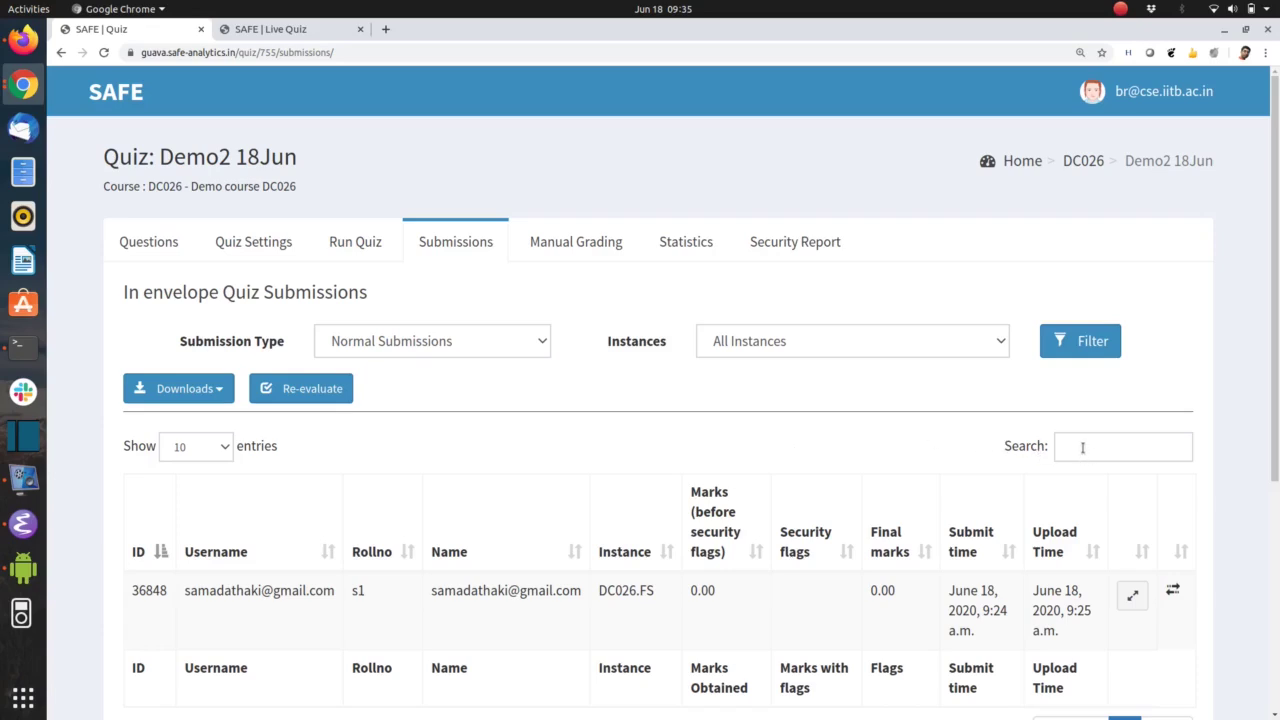
# Search the submissions table for 'sam', then 's1', clear the search, and go to the live dashboard
pyautogui.click(1082, 447)
pyautogui.write('sam')
pyautogui.hotkey('ctrl', 'a')
pyautogui.write('s1')
pyautogui.hotkey('ctrl', 'a')
pyautogui.press('BackSpace')
pyautogui.hotkey('ctrl', 'Tab')
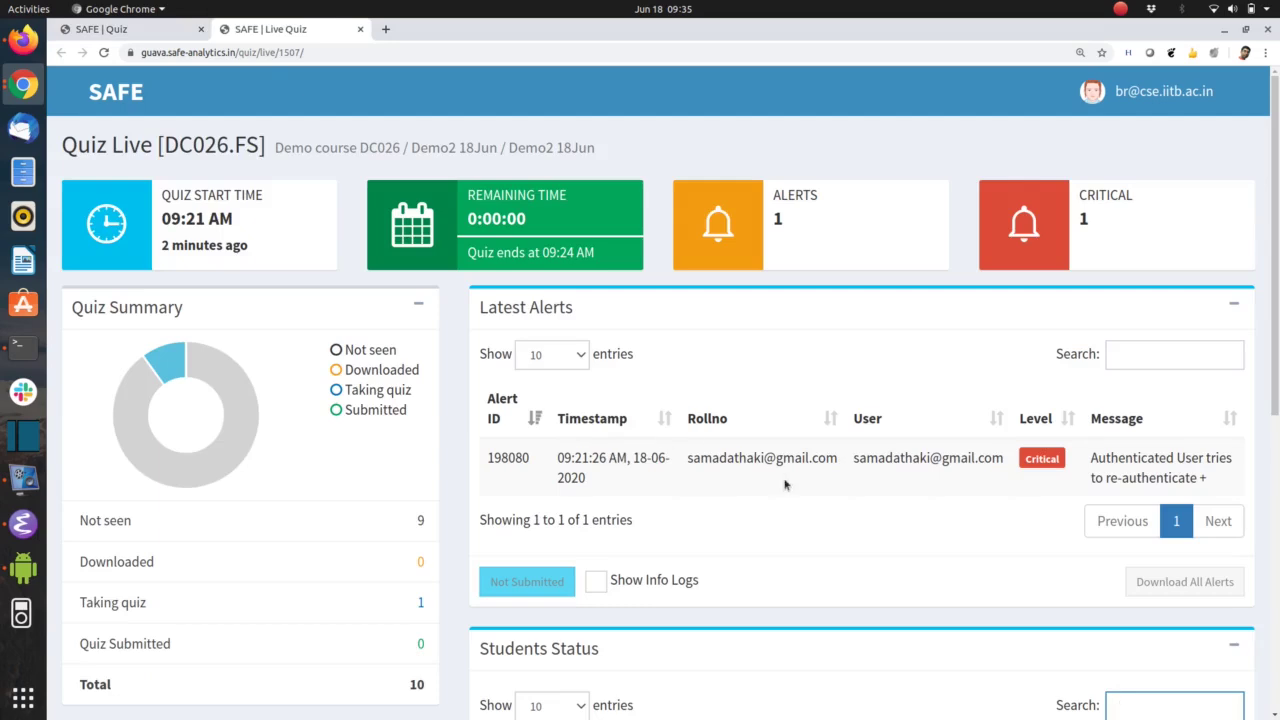
# Filter Students Status by 's1', then 'demo', clear the filter, and return to the submissions page
pyautogui.scroll(-3, 786, 482)
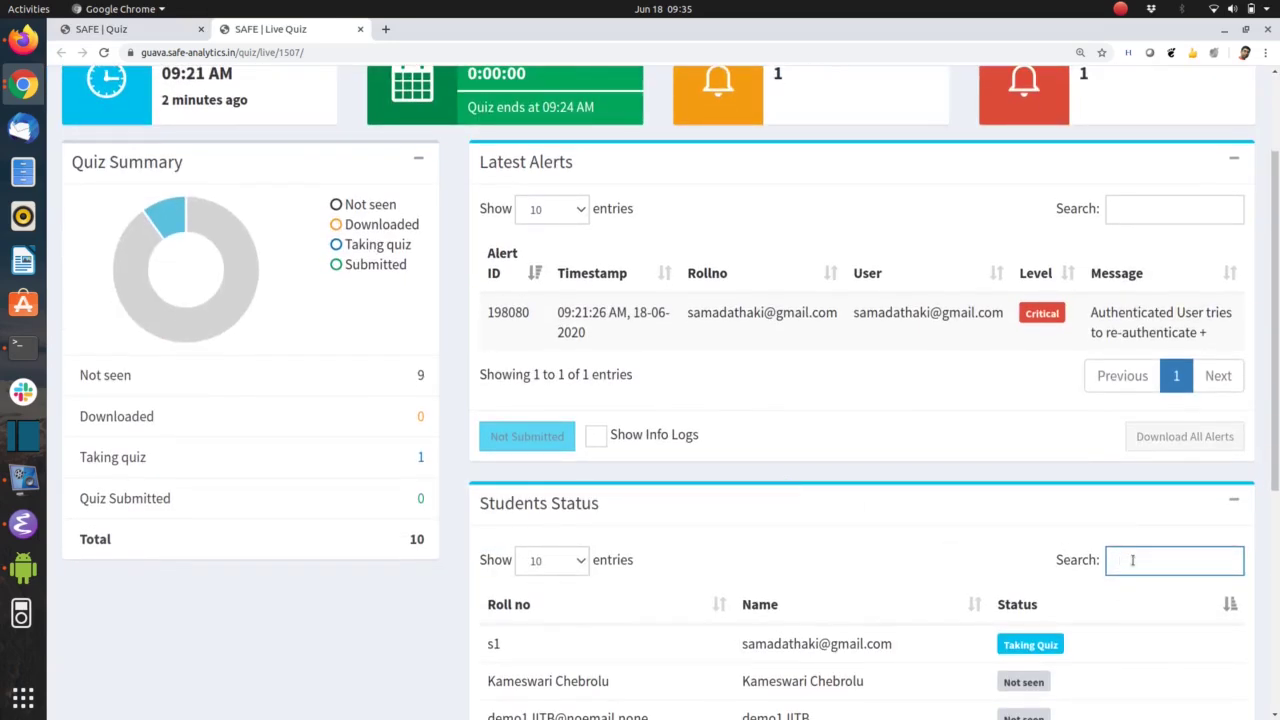
pyautogui.write('s1')
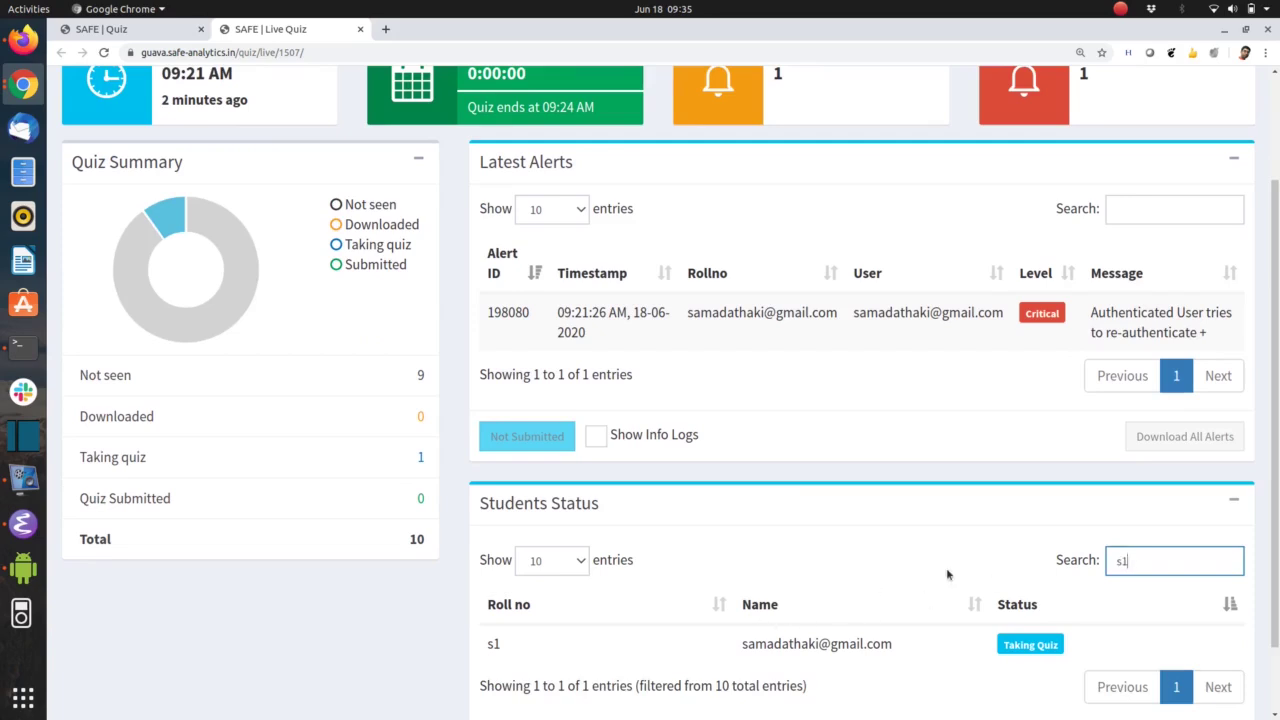
pyautogui.hotkey('ctrl', 'a')
pyautogui.write('demo')
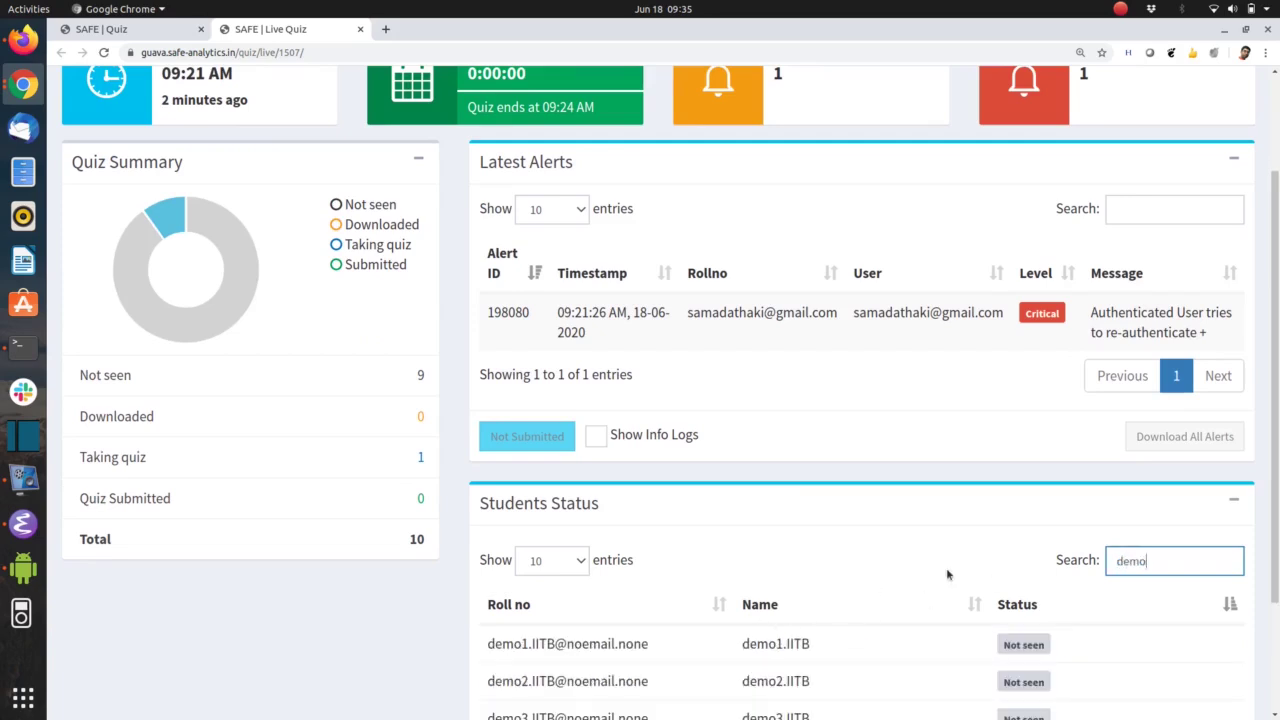
pyautogui.scroll(-3, 889, 594)
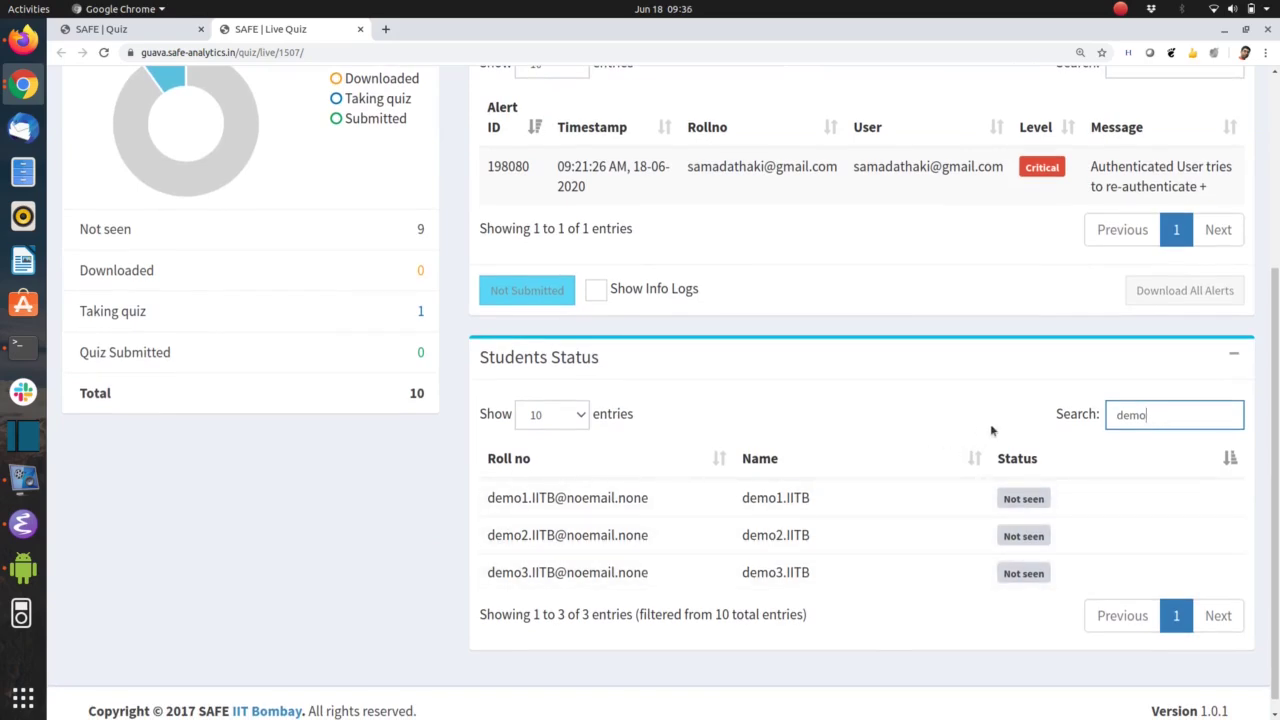
pyautogui.hotkey('ctrl', 'a')
pyautogui.press('BackSpace')
pyautogui.scroll(5, 930, 420)
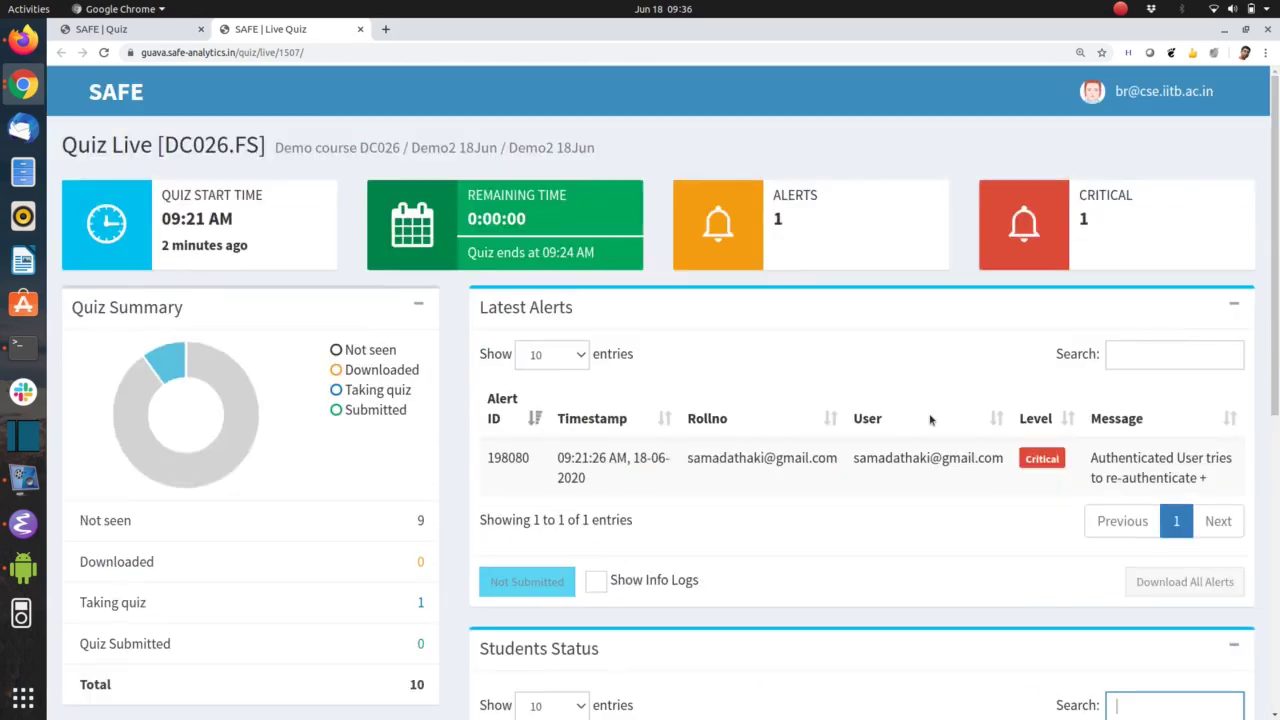
pyautogui.hotkey('ctrl', 'Tab')
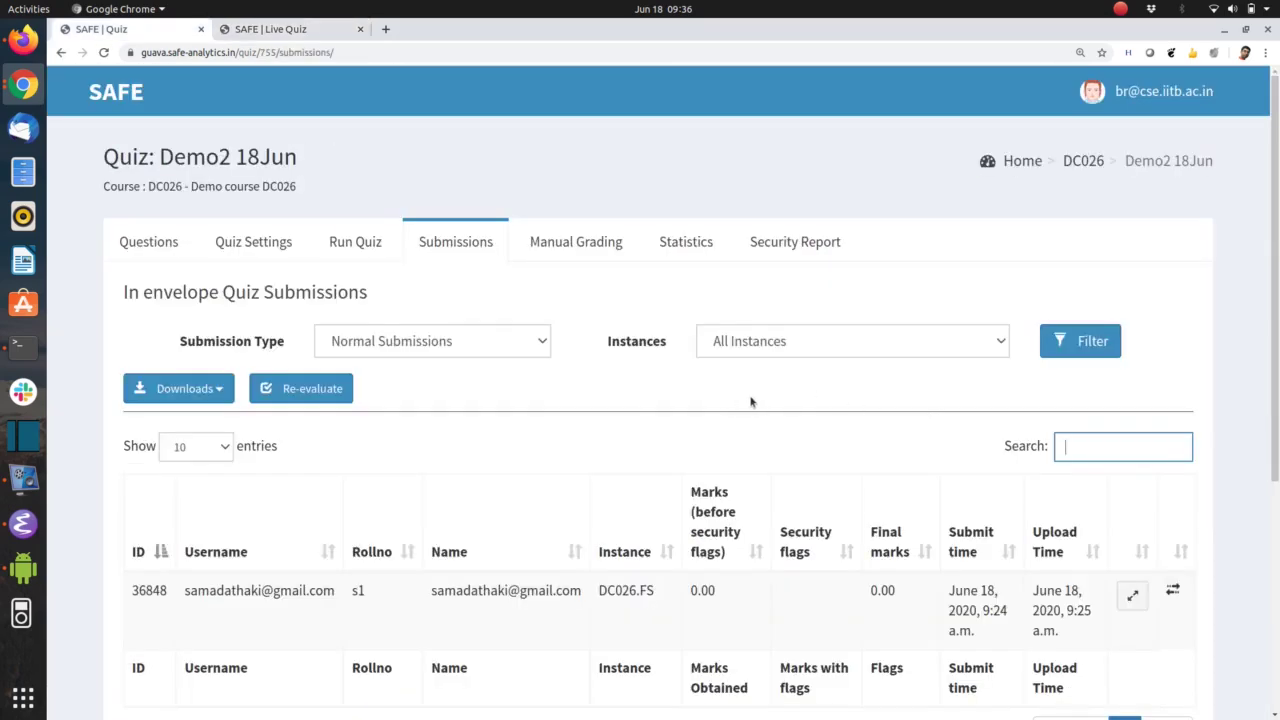